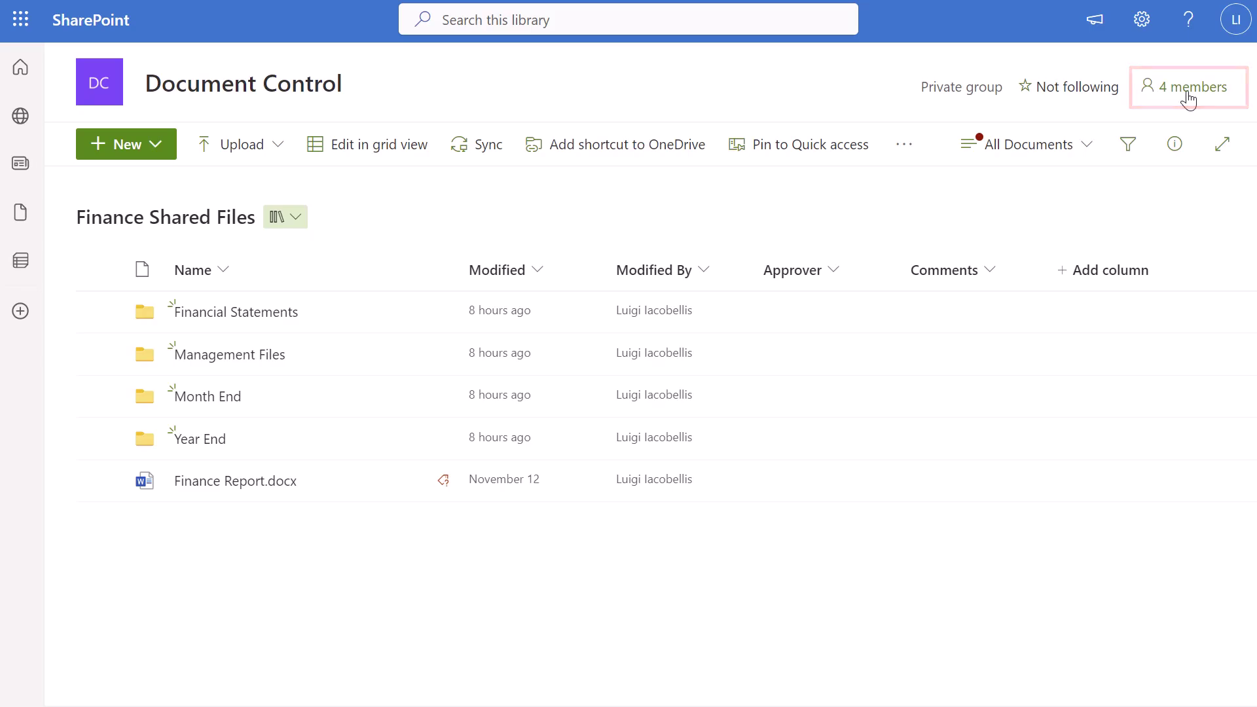
- Check the Document Control site's members and the account signed in to each of the two SharePoint sessions
{"action": "left_click", "coordinate": [1187, 104]}
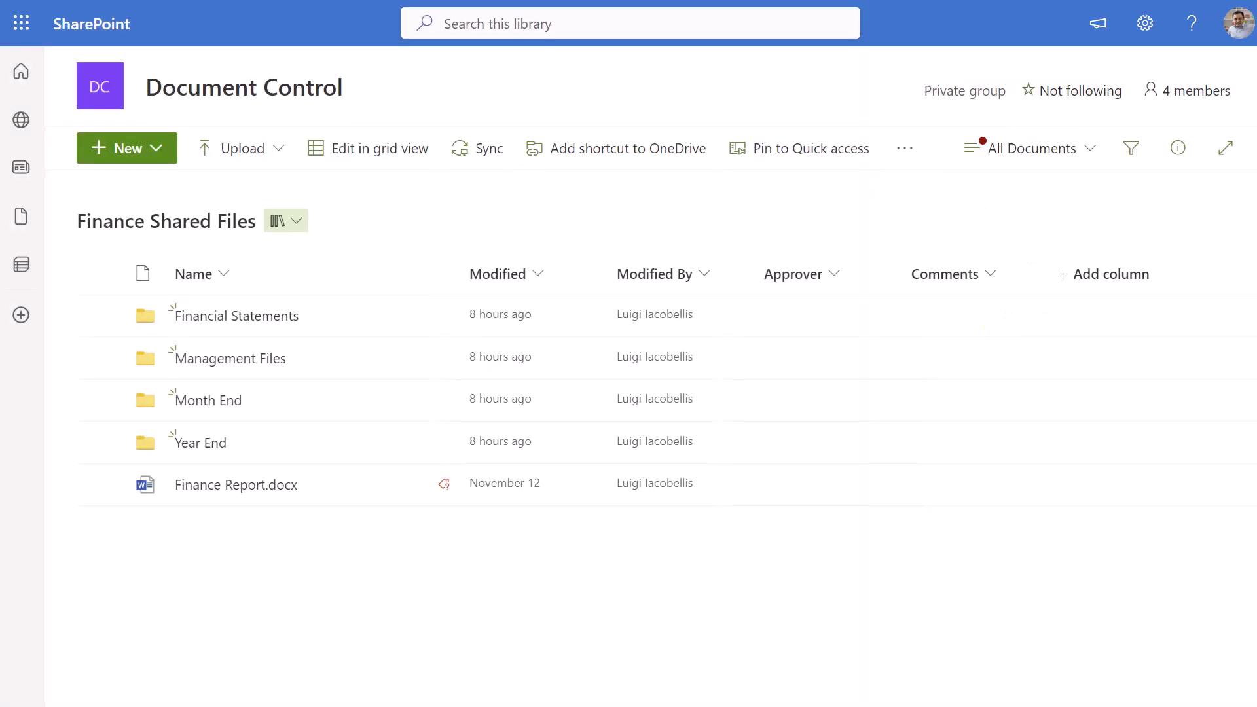
{"action": "left_click", "coordinate": [1239, 26]}
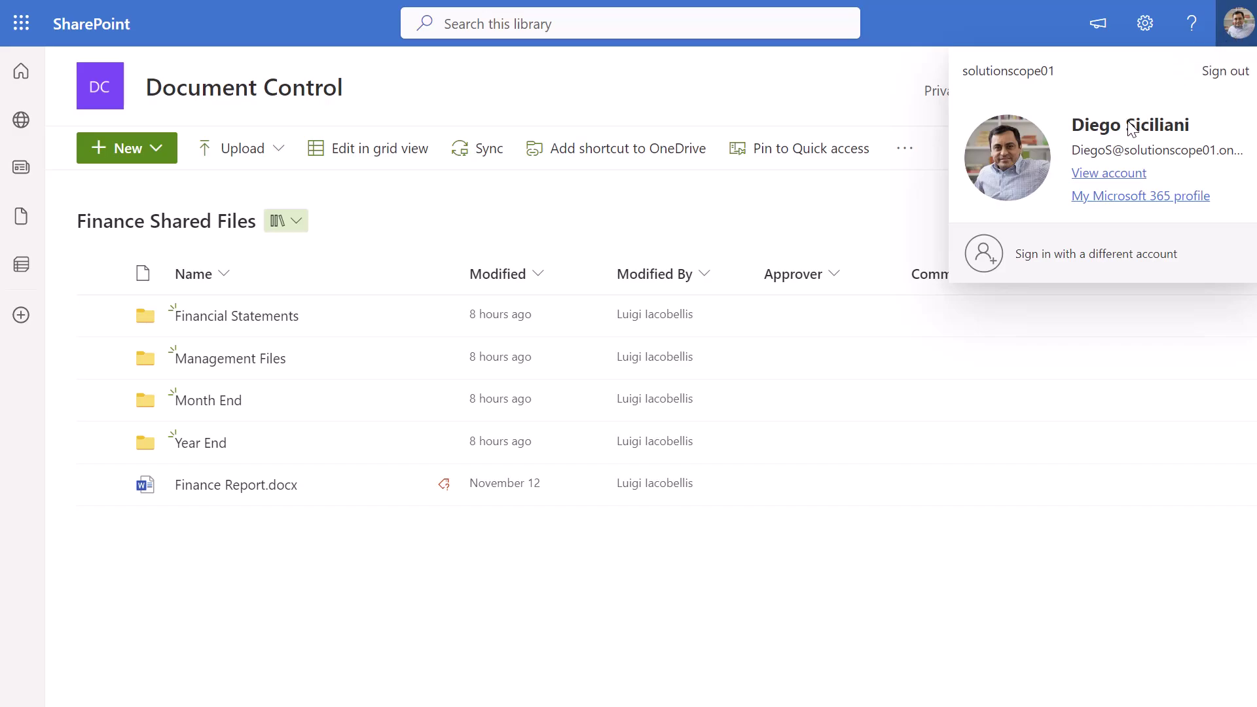
{"action": "left_click", "coordinate": [818, 588]}
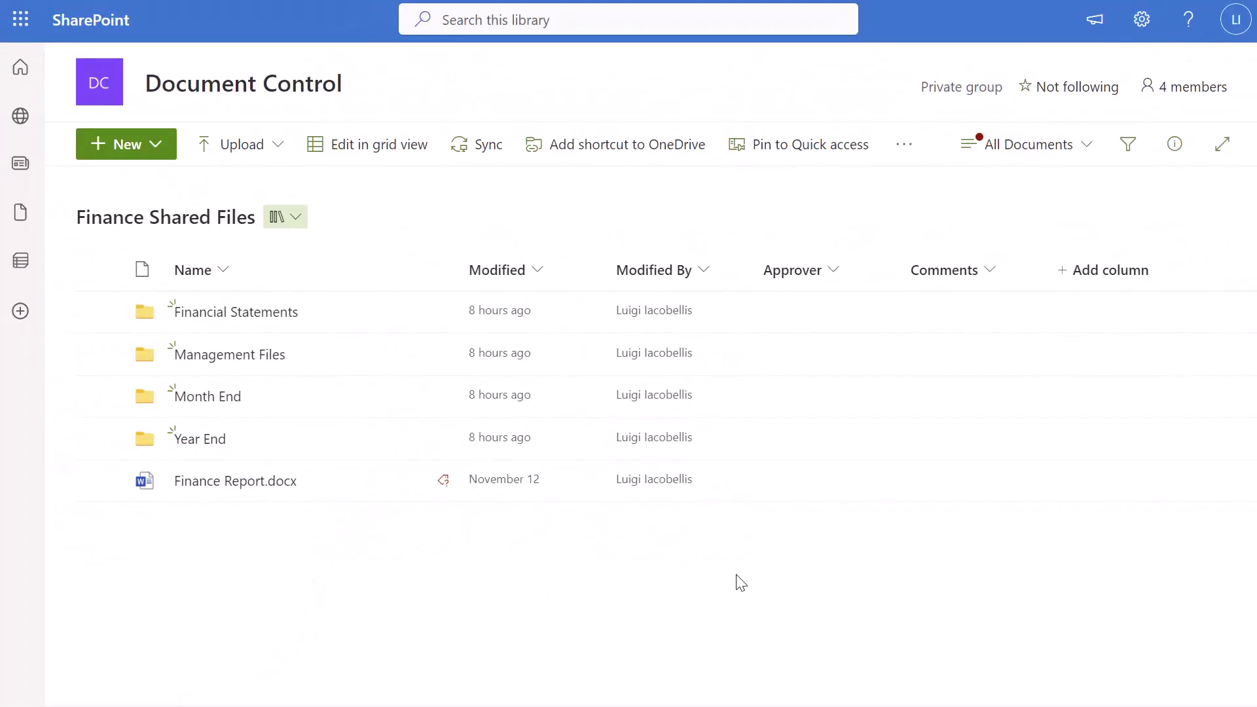
{"action": "left_click", "coordinate": [1238, 31]}
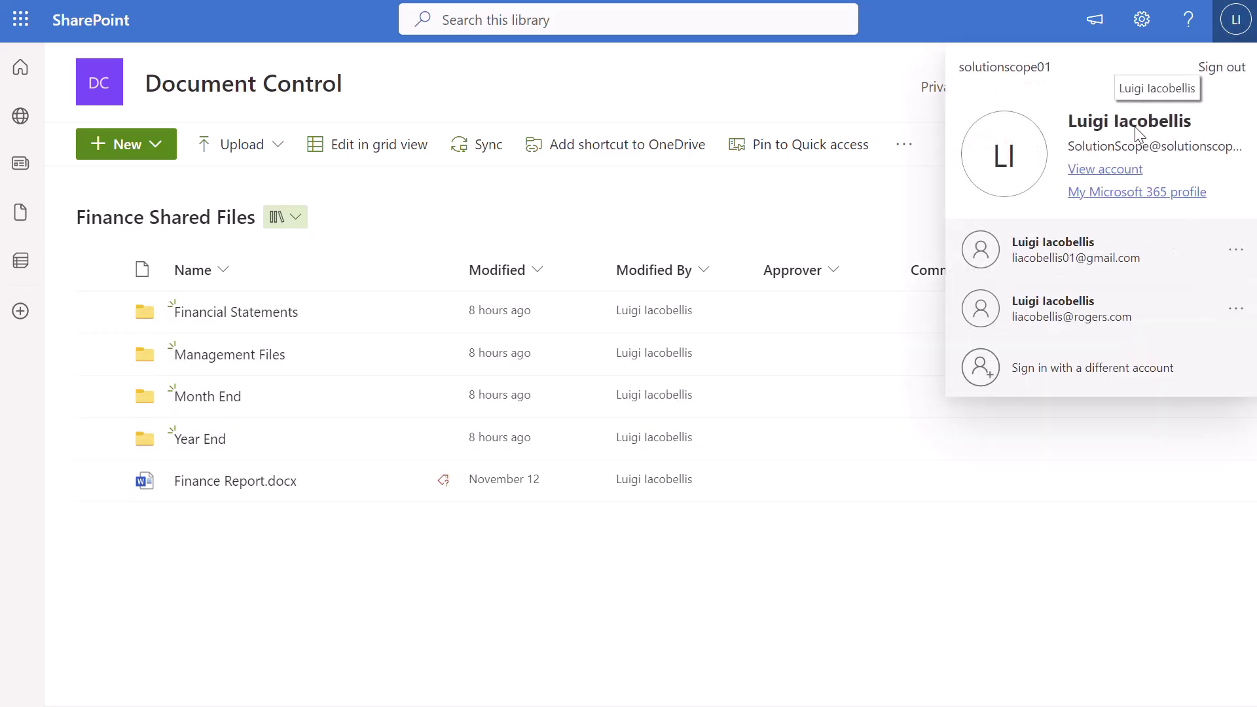
{"action": "left_click", "coordinate": [357, 630]}
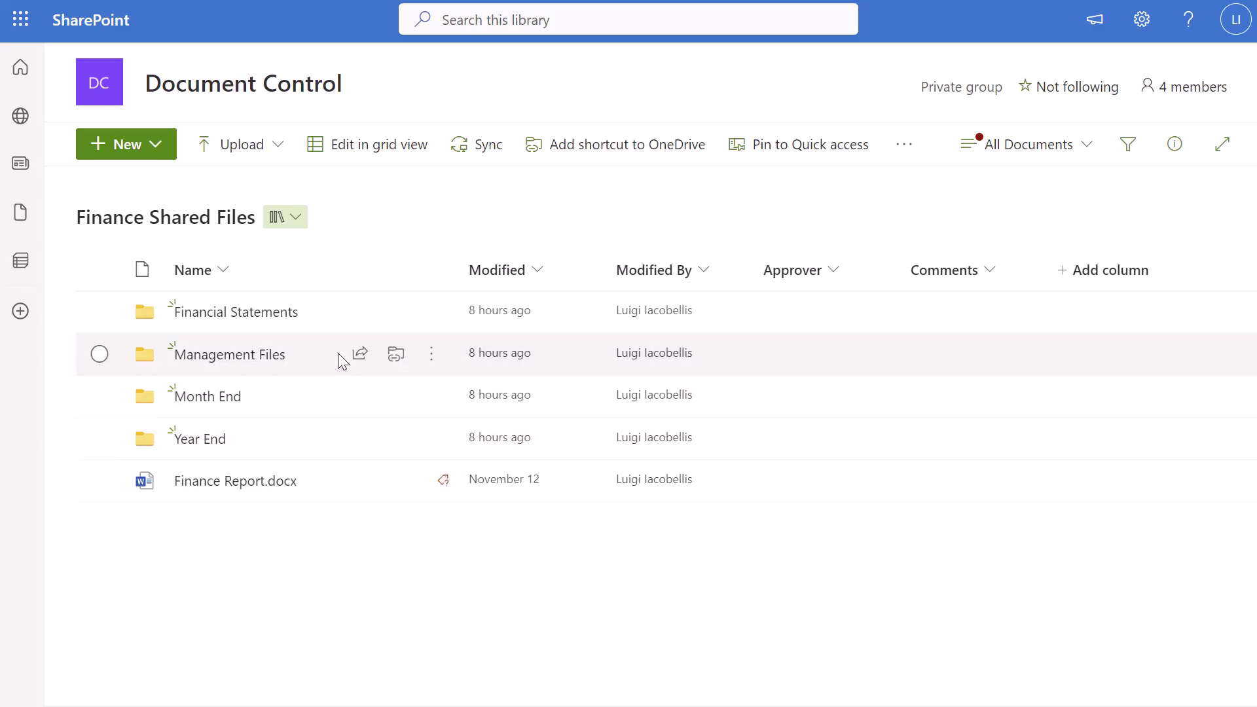
- Manage access to the Management Files folder and stop sharing it with Document Control Members
{"action": "left_click", "coordinate": [435, 365]}
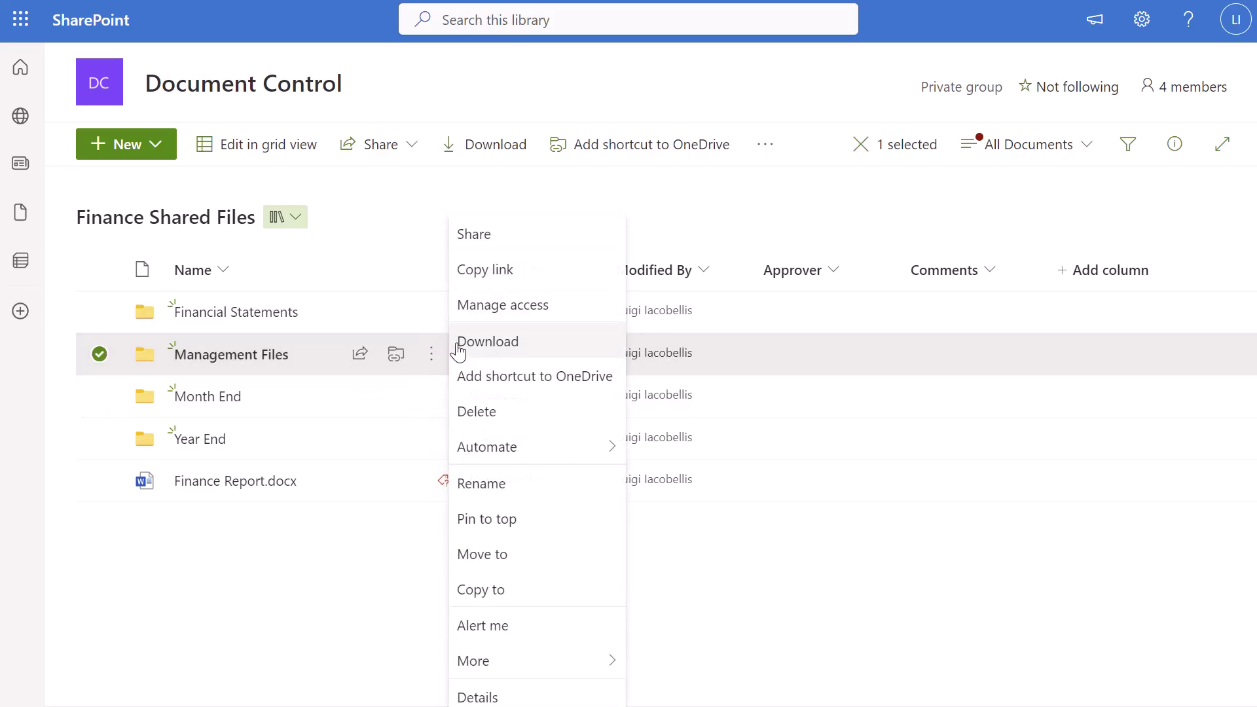
{"action": "left_click", "coordinate": [518, 308]}
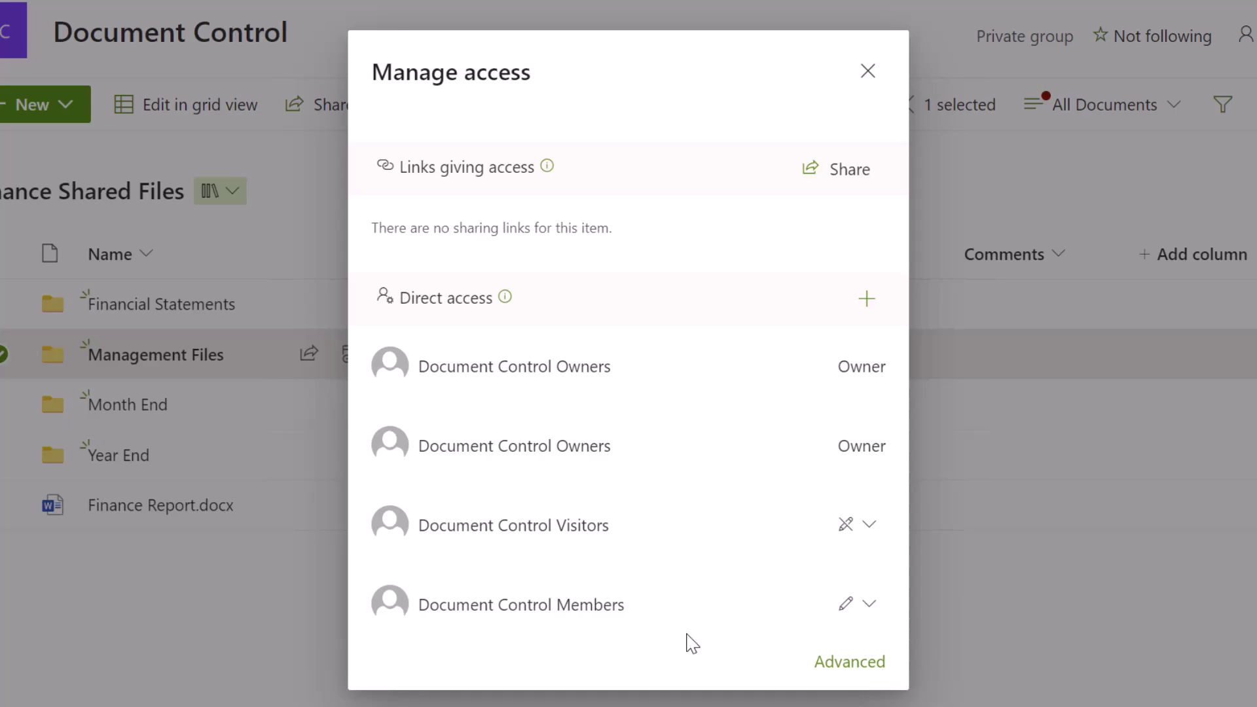
{"action": "left_click", "coordinate": [871, 612]}
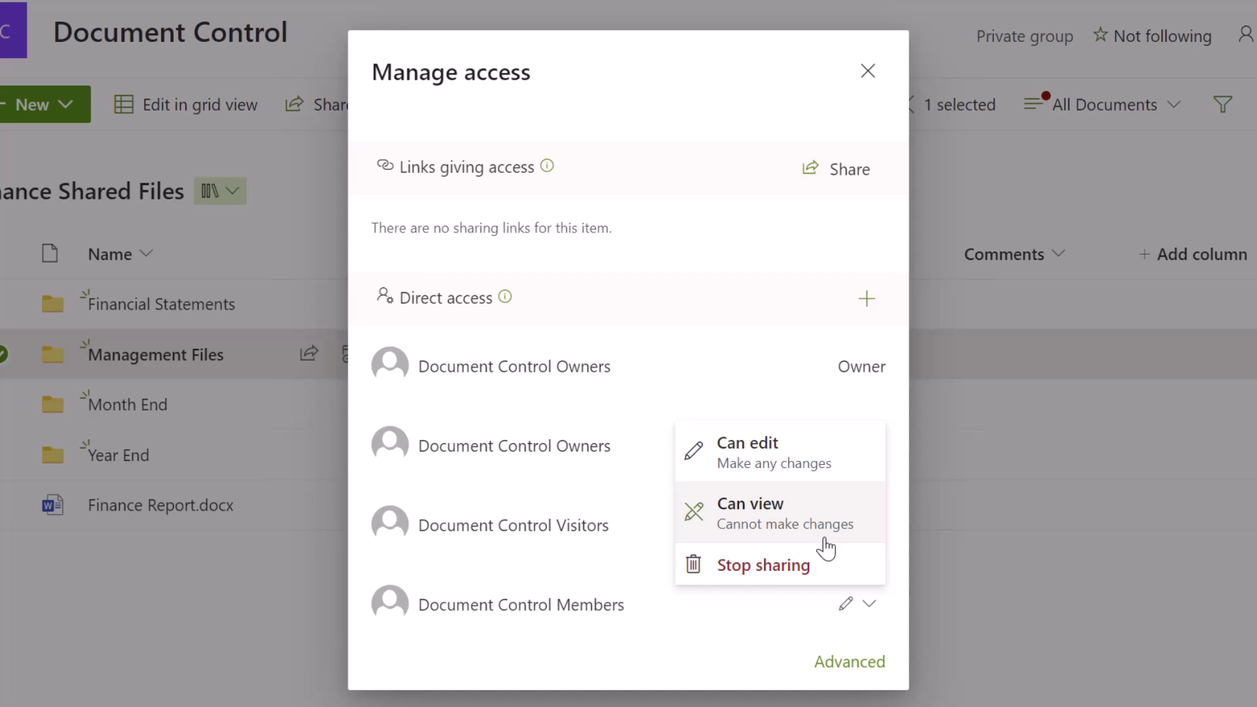
{"action": "left_click", "coordinate": [799, 575]}
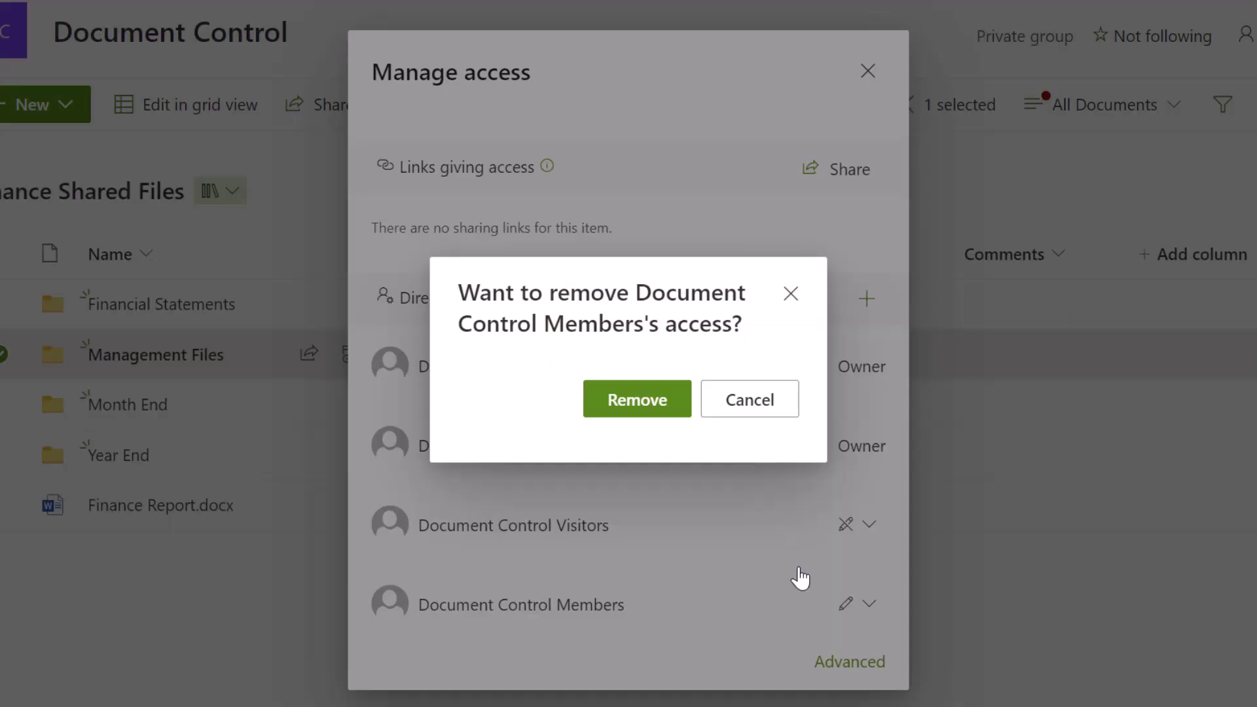
{"action": "left_click", "coordinate": [640, 402]}
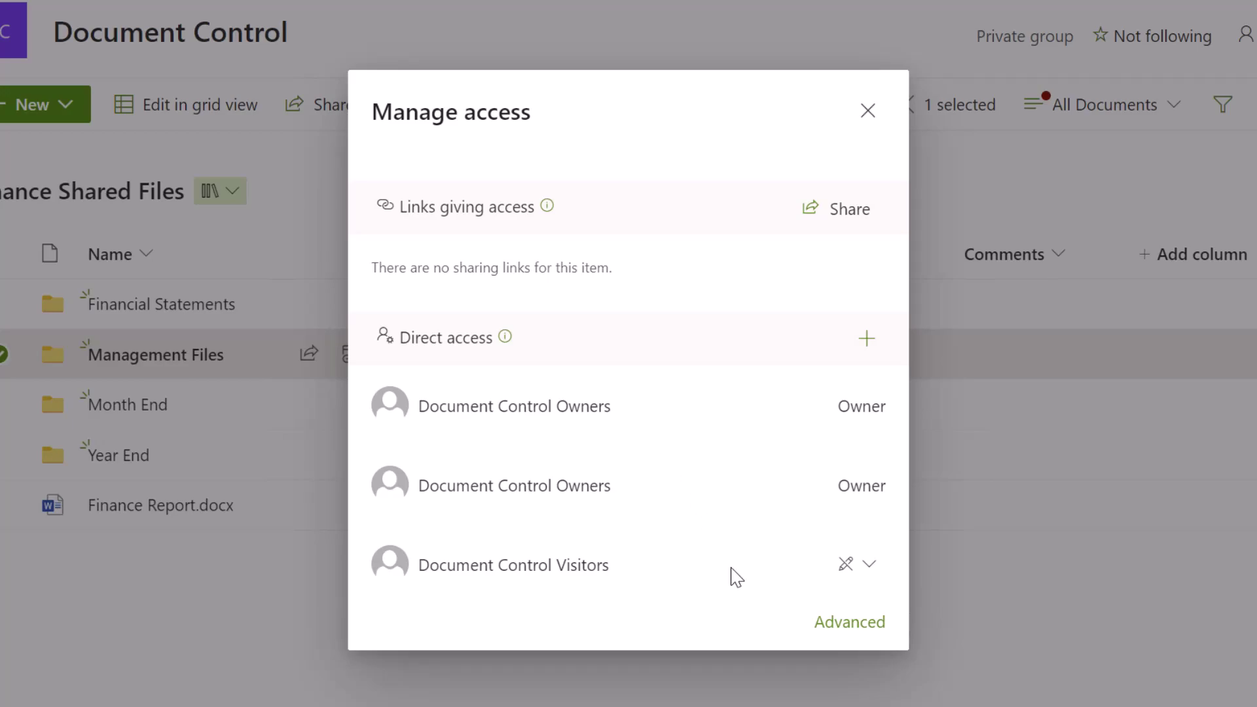
- Remove Document Control Visitors' access to the Management Files folder, close the access settings and deselect the folder
{"action": "left_click", "coordinate": [869, 564]}
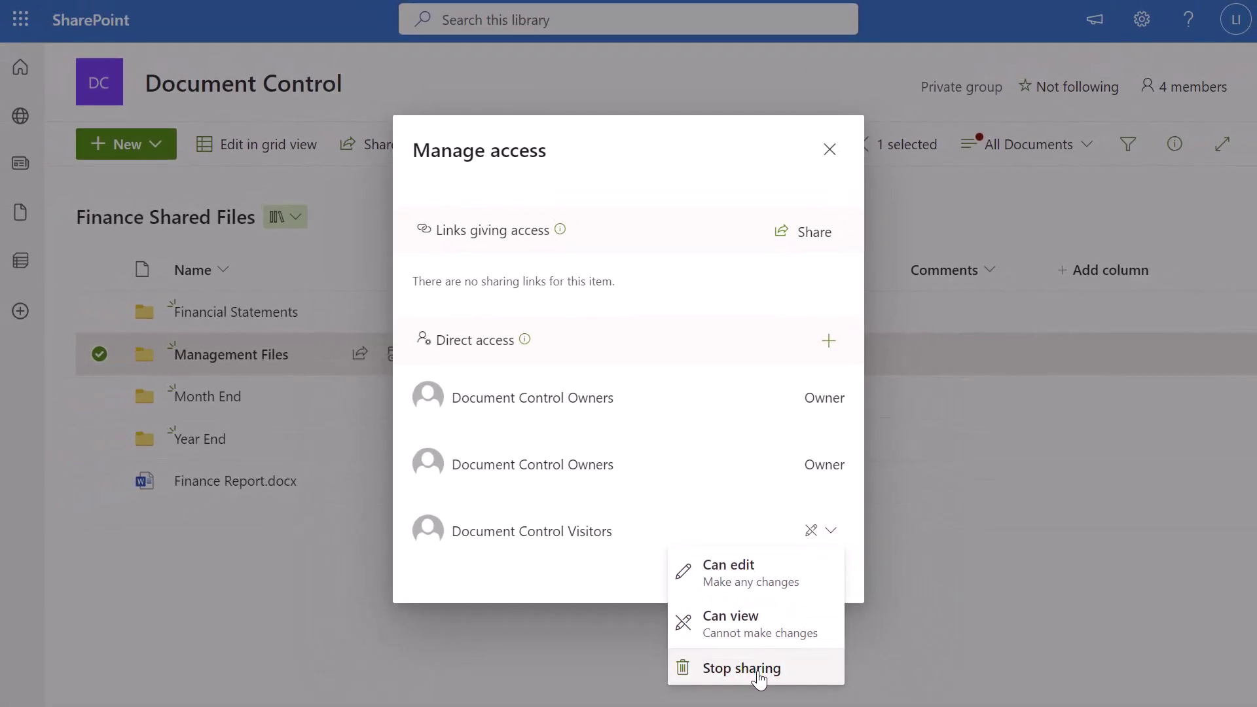
{"action": "left_click", "coordinate": [759, 680]}
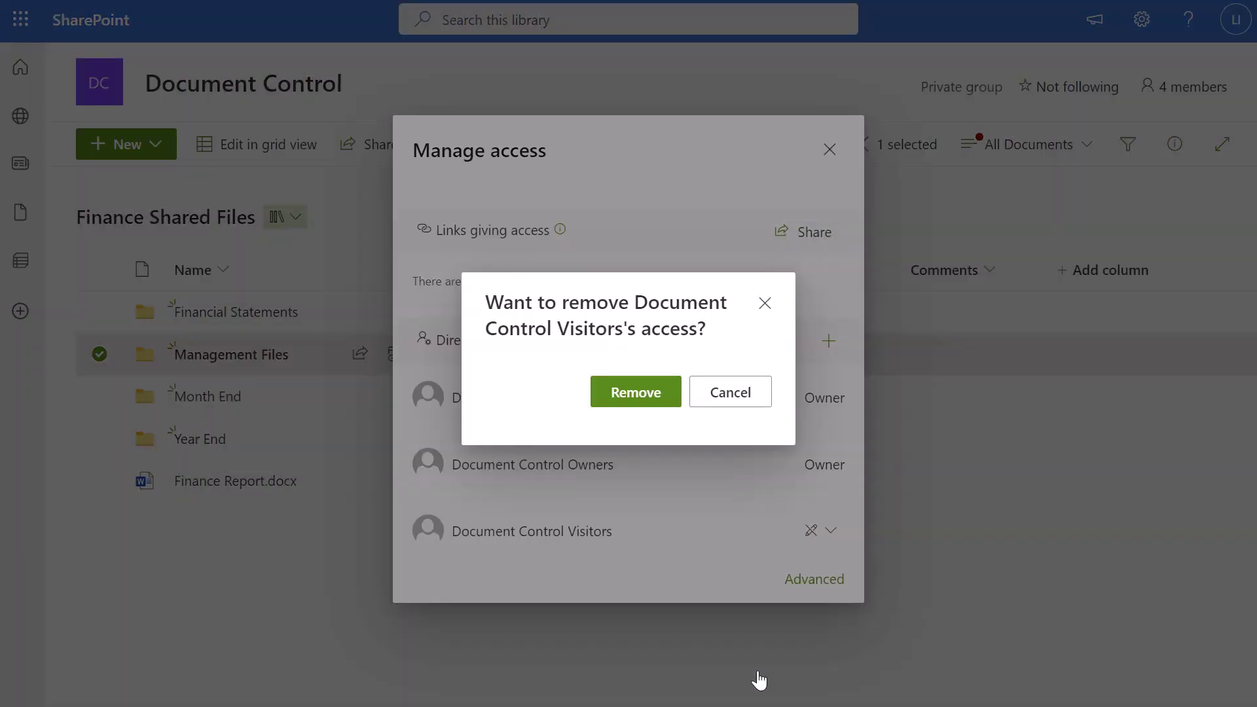
{"action": "left_click", "coordinate": [639, 393]}
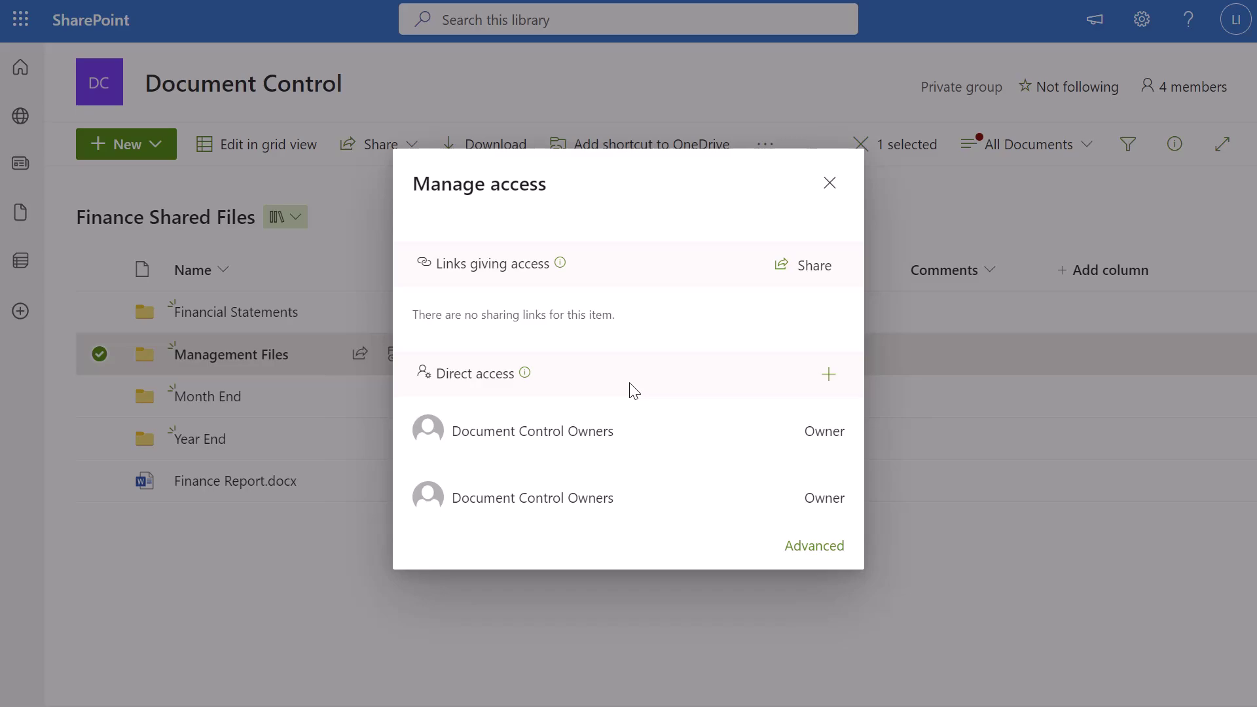
{"action": "left_click", "coordinate": [830, 183]}
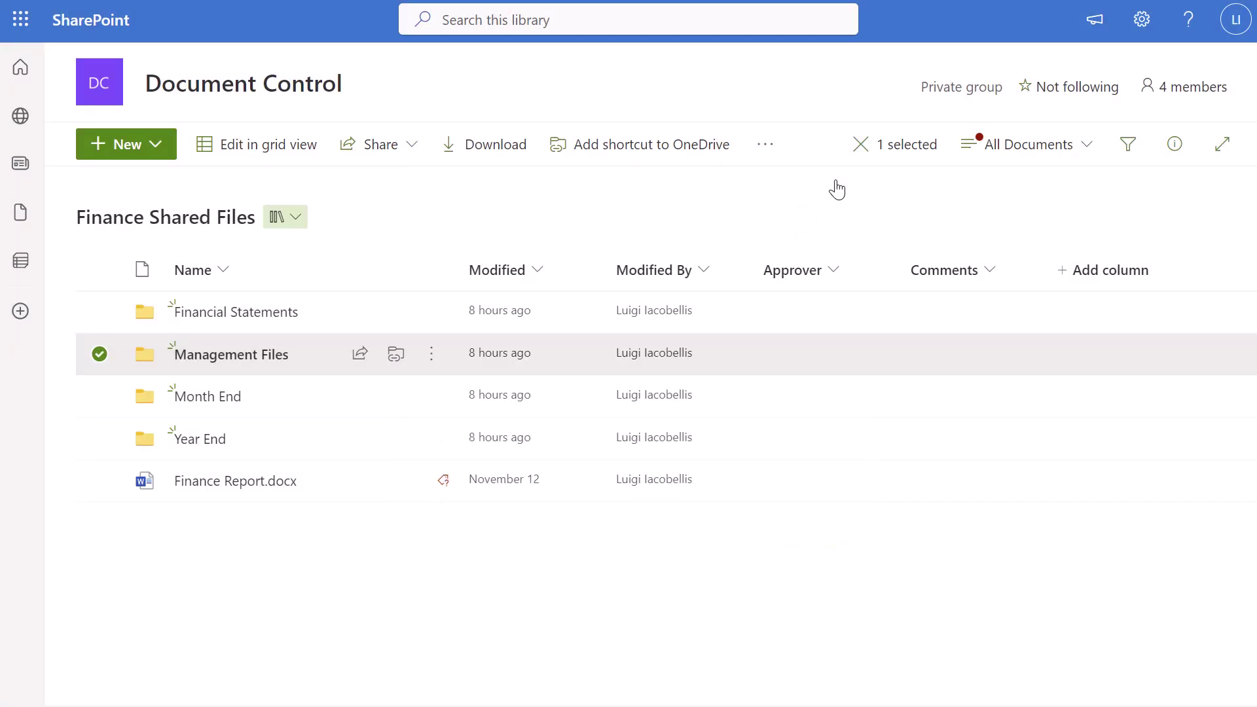
{"action": "left_click", "coordinate": [593, 571]}
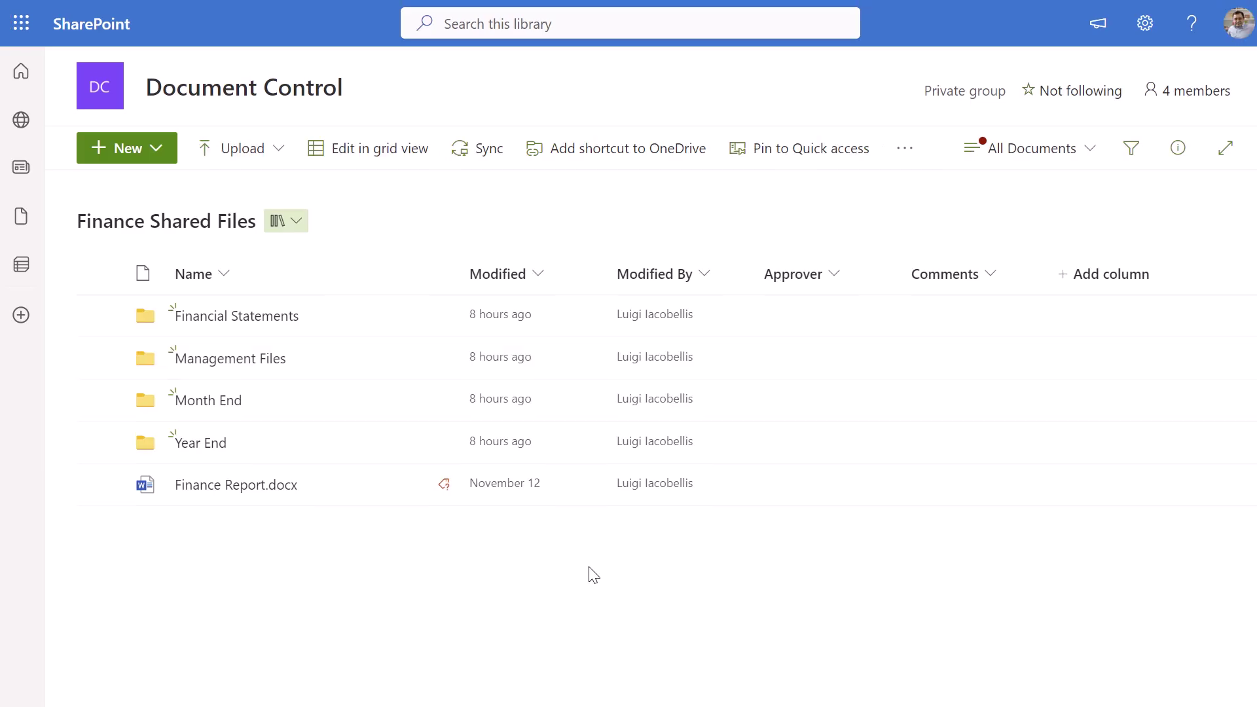
- Check which account is signed in to the second session of the Finance Shared Files library
{"action": "left_click", "coordinate": [1246, 26]}
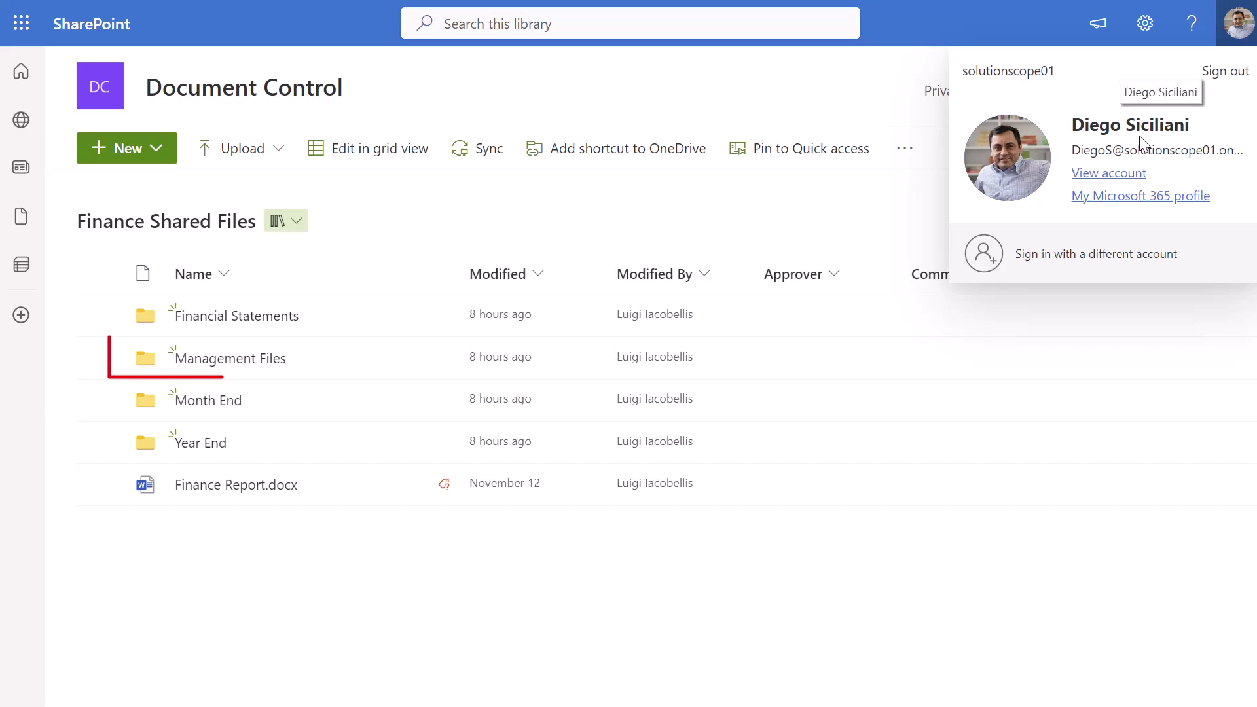
{"action": "left_click", "coordinate": [714, 613]}
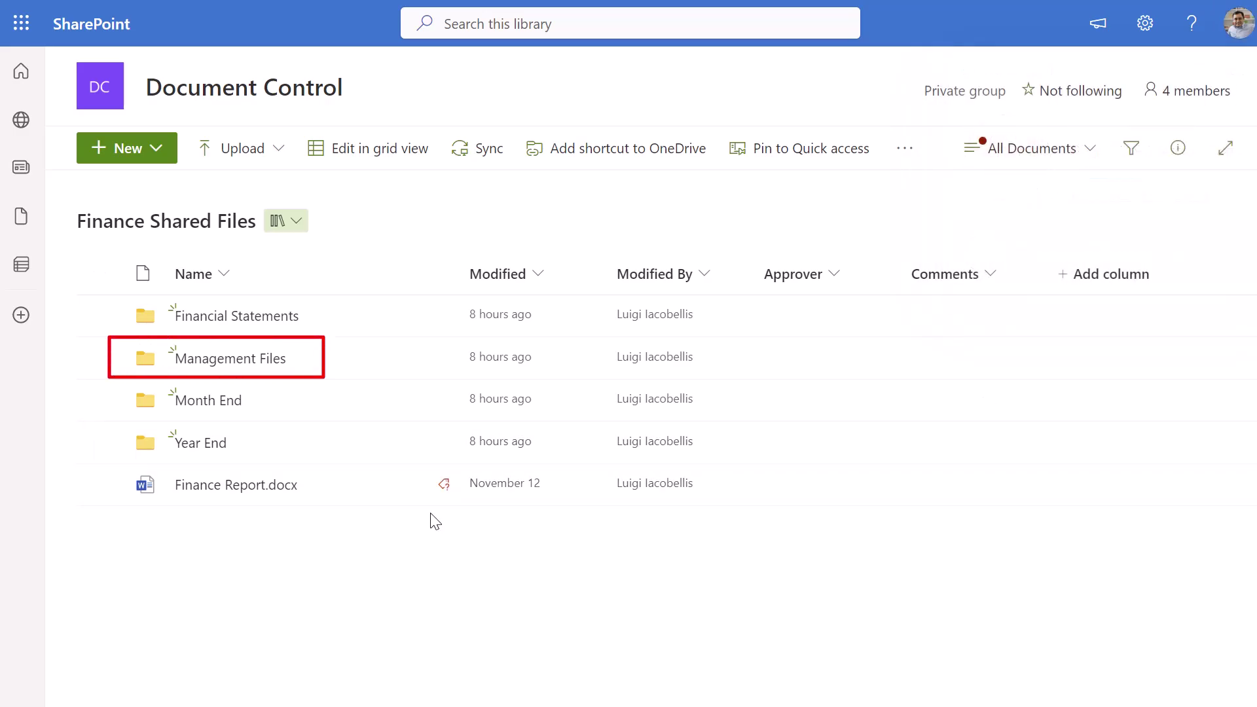
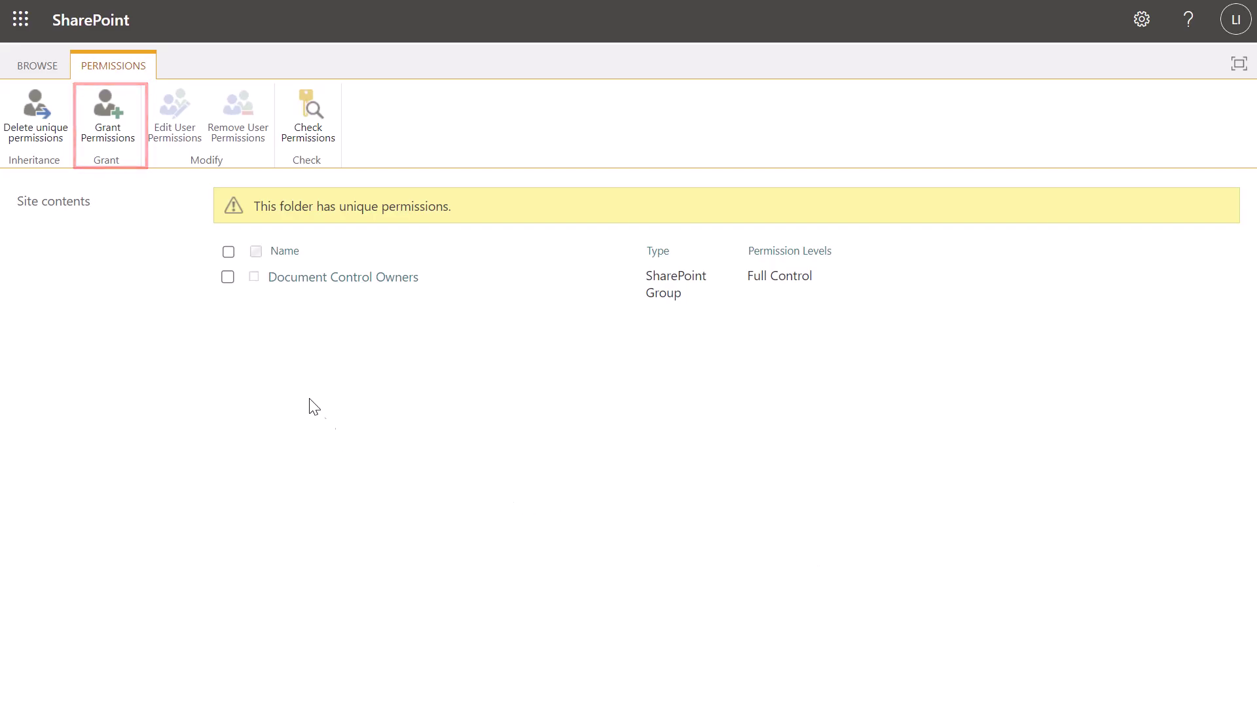
- Grant the Document Control Members group permissions on the Management Files folder and share everything in it, including items with unique permissions
{"action": "left_click", "coordinate": [118, 125]}
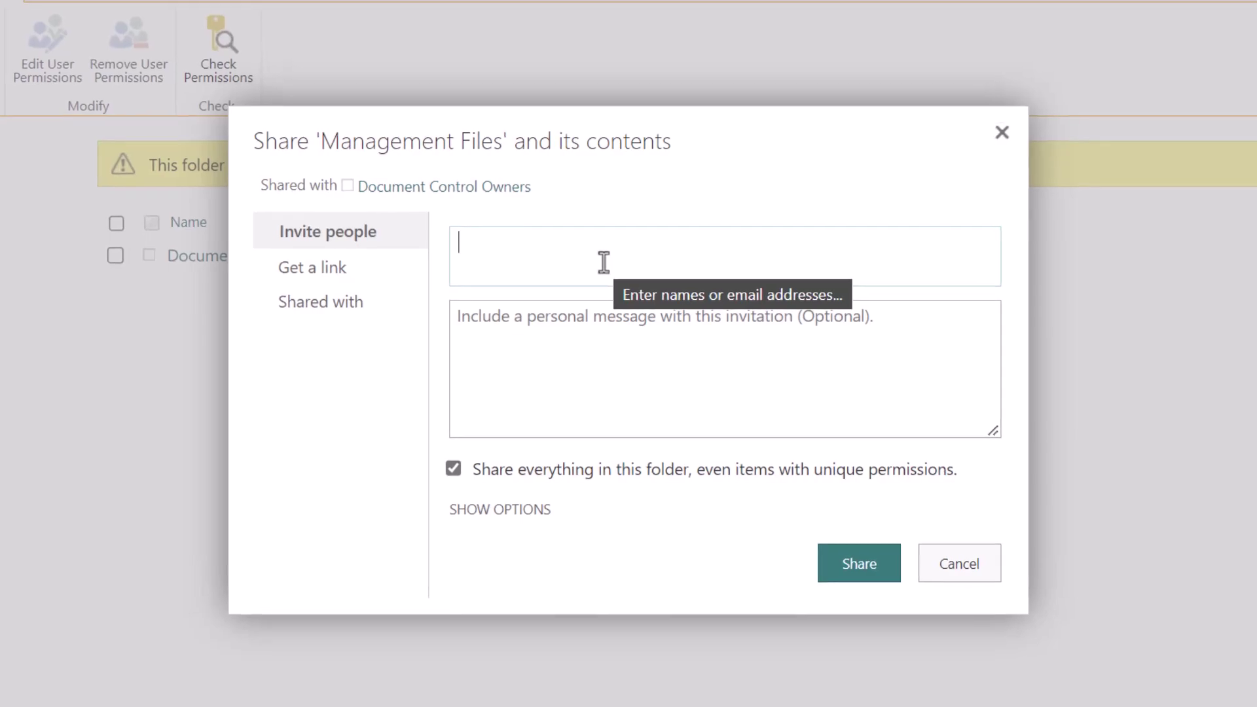
{"action": "type", "text": "Documen"}
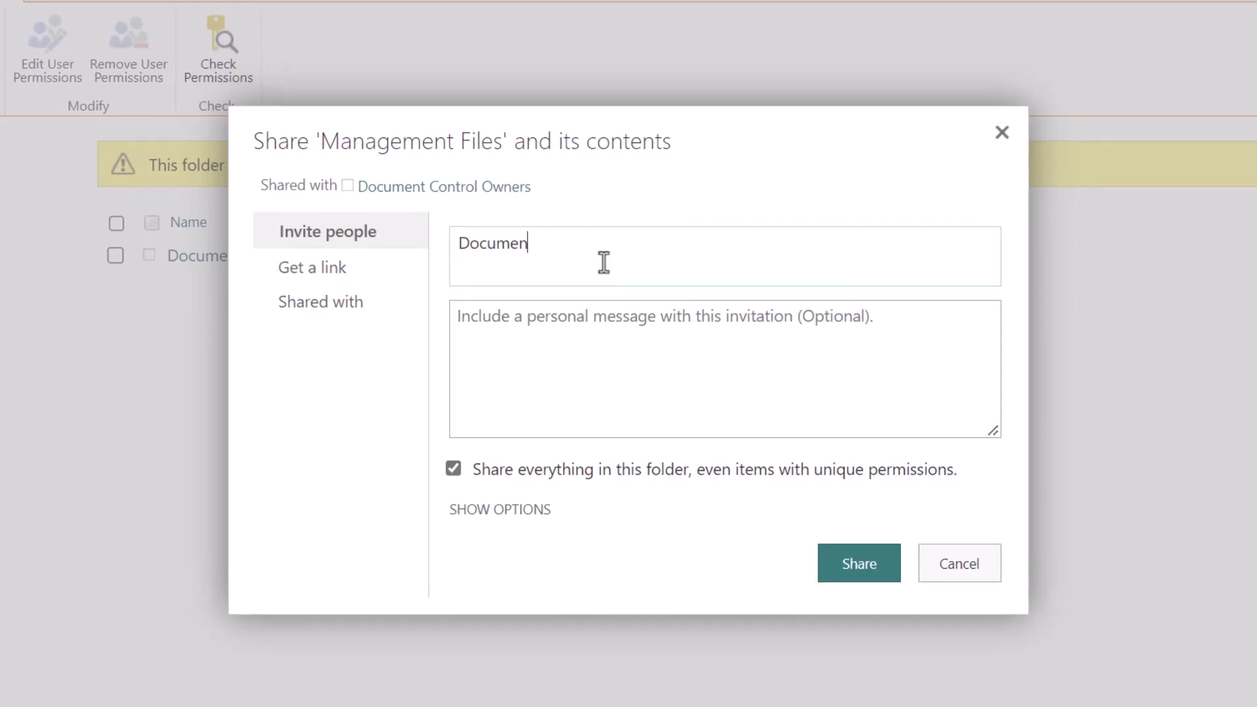
{"action": "type", "text": "t control members"}
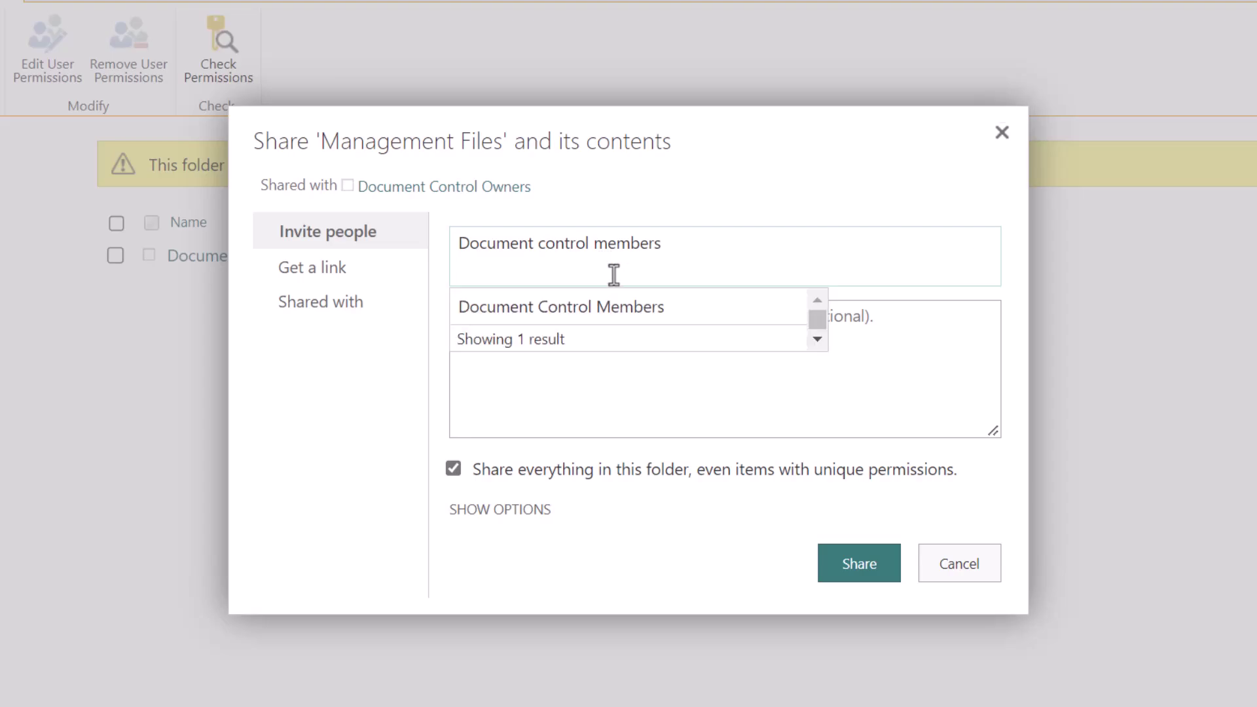
{"action": "left_click", "coordinate": [626, 317]}
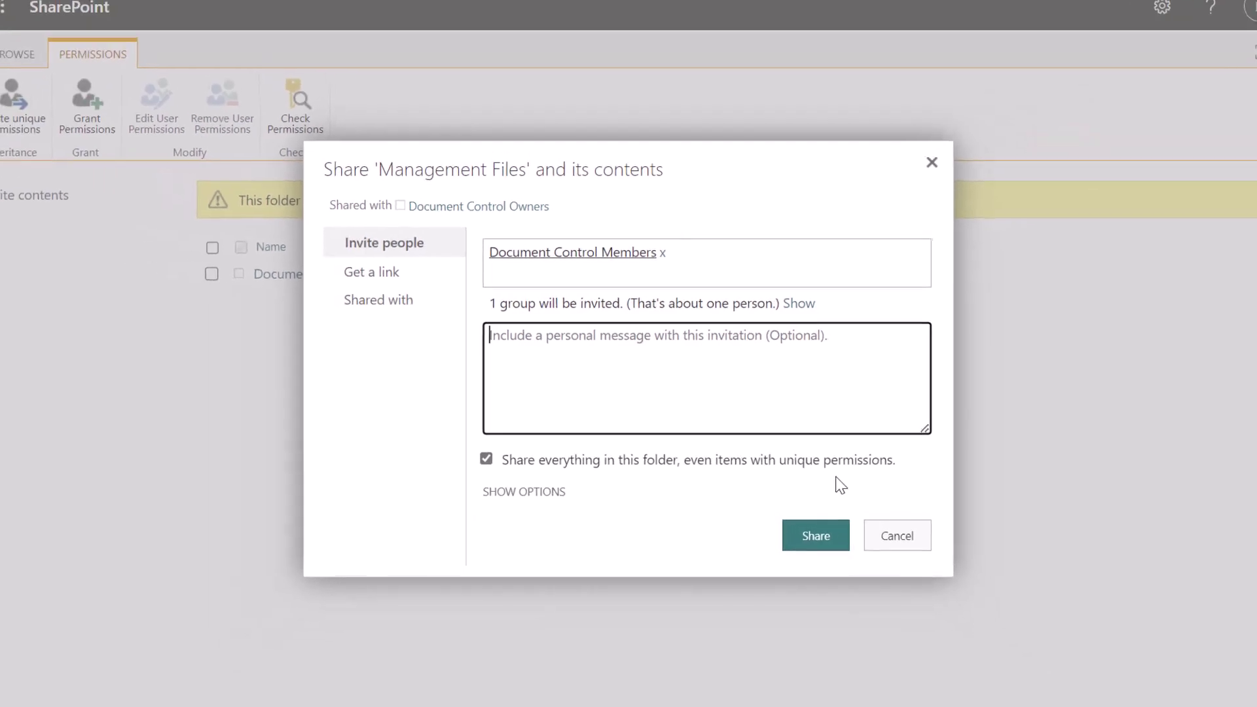
{"action": "left_click", "coordinate": [808, 528]}
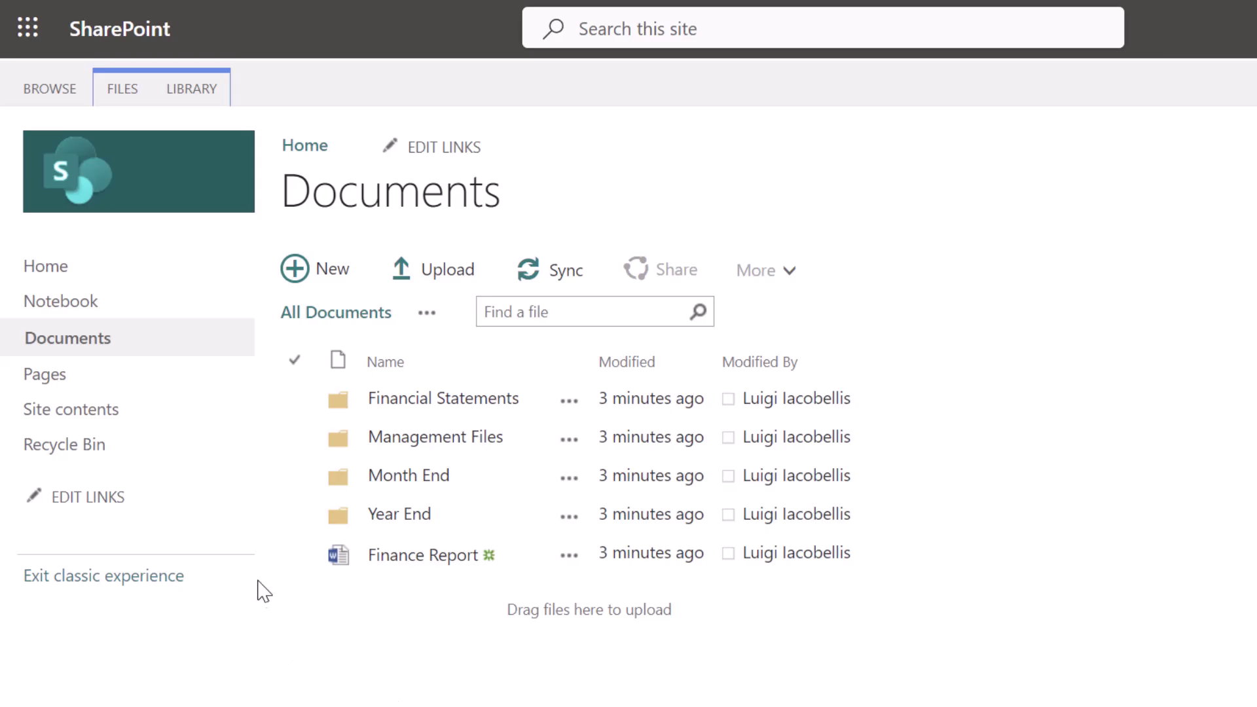
- In the classic Documents library, open the advanced permissions of the Management Files folder and stop inheriting permissions from its parent
{"action": "left_click", "coordinate": [296, 438]}
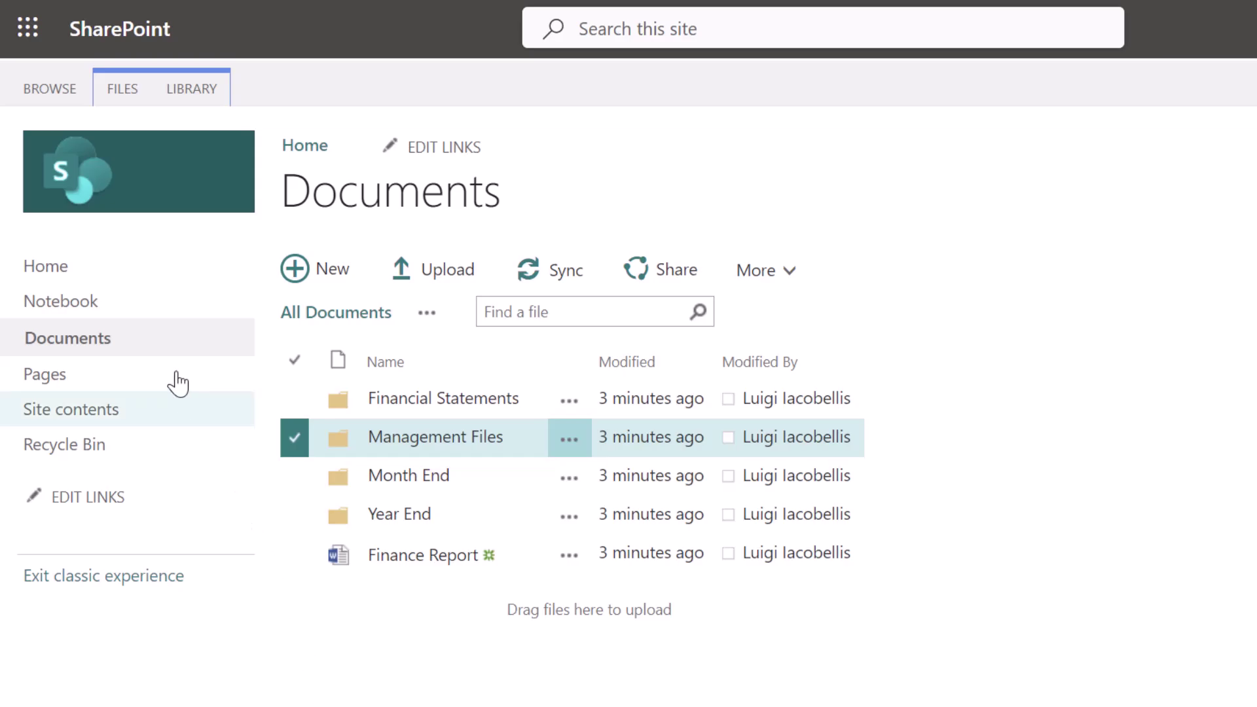
{"action": "left_click", "coordinate": [124, 92]}
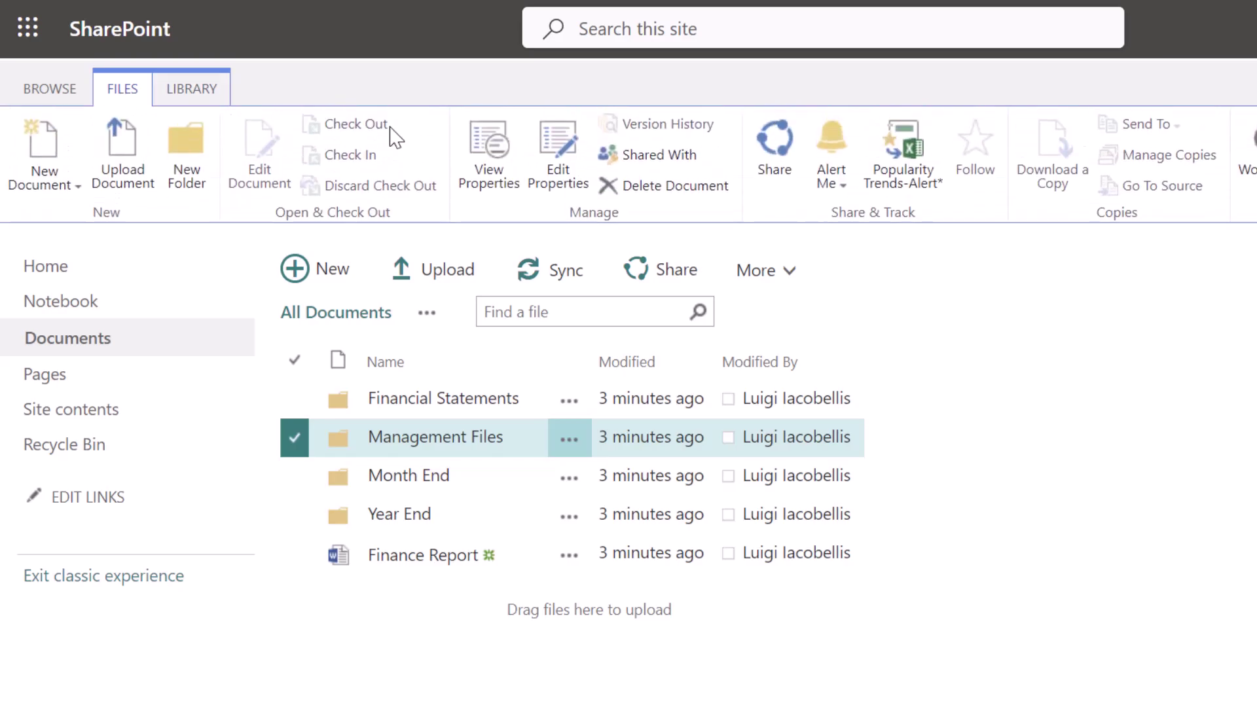
{"action": "left_click", "coordinate": [669, 157]}
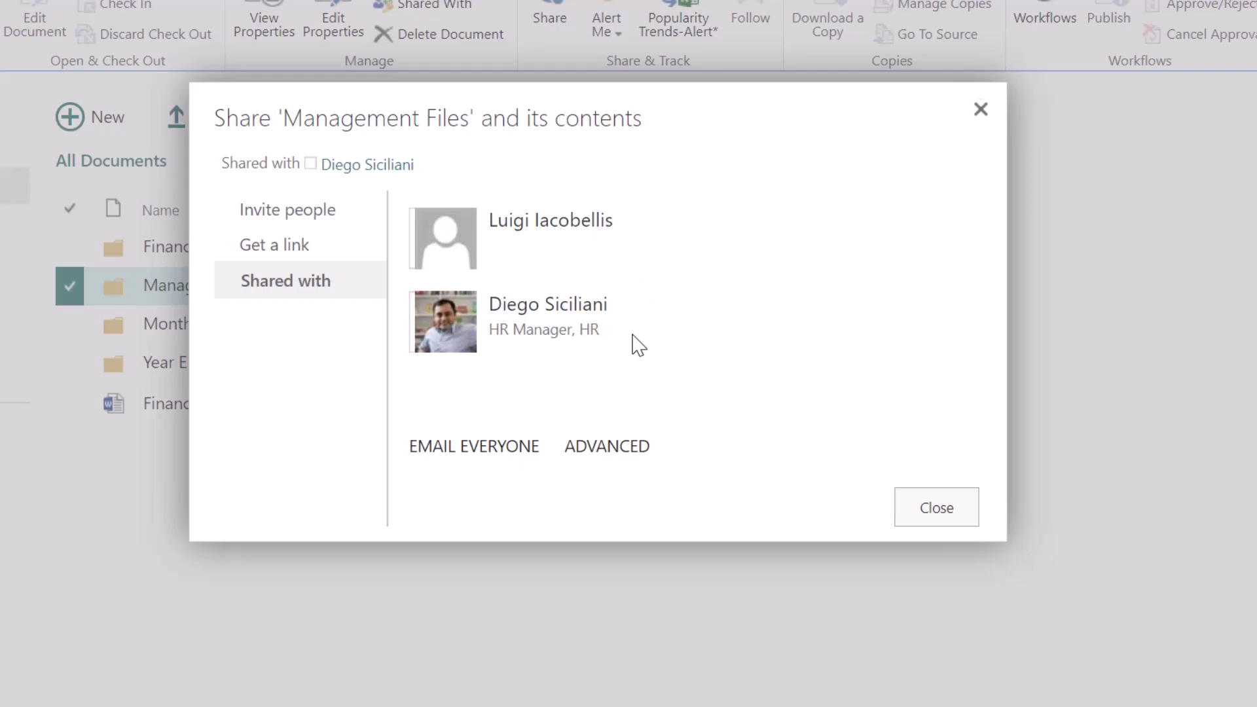
{"action": "left_click", "coordinate": [635, 457]}
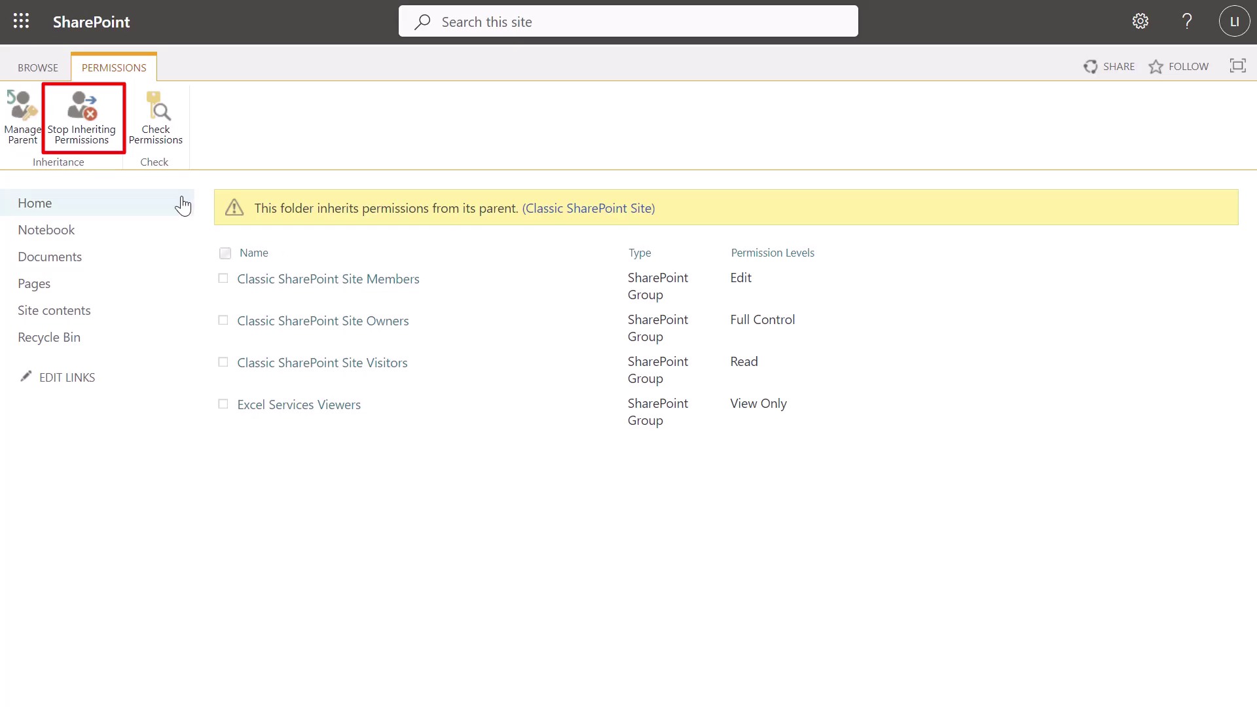
{"action": "left_click", "coordinate": [90, 135]}
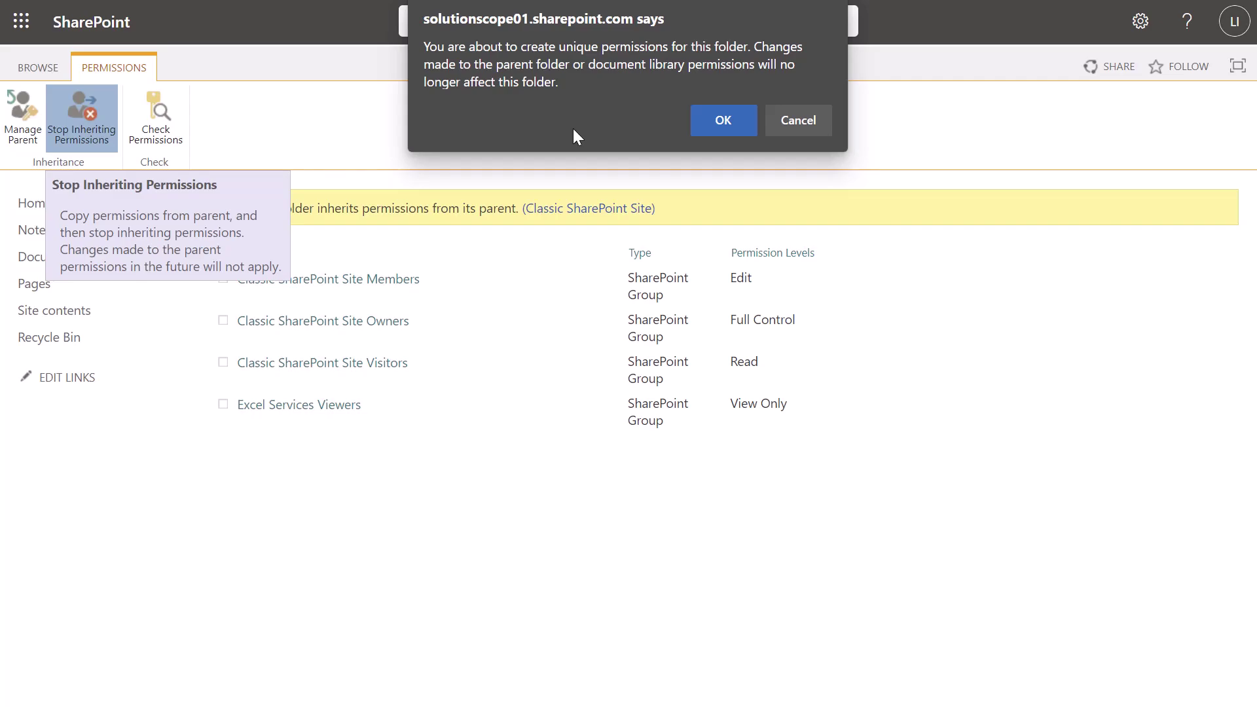
{"action": "left_click", "coordinate": [716, 127]}
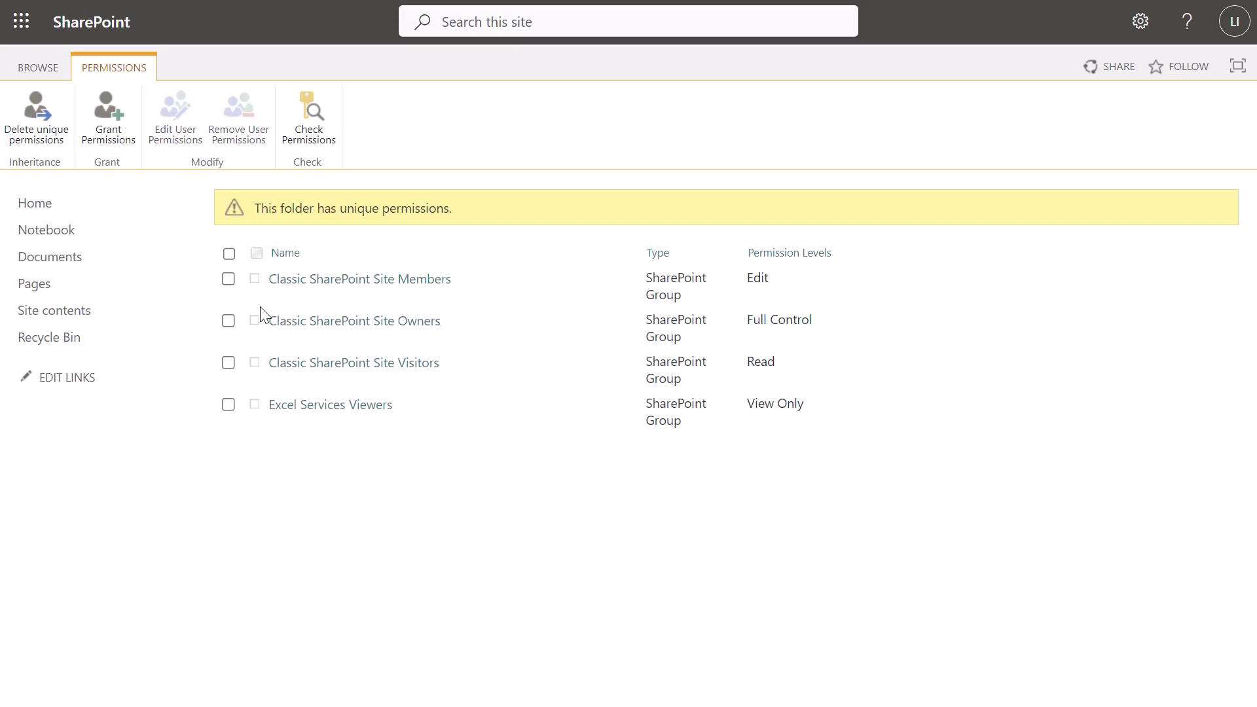
- Remove the folder permissions of the Classic SharePoint Site Members and Classic SharePoint Site Visitors groups
{"action": "left_click", "coordinate": [228, 279]}
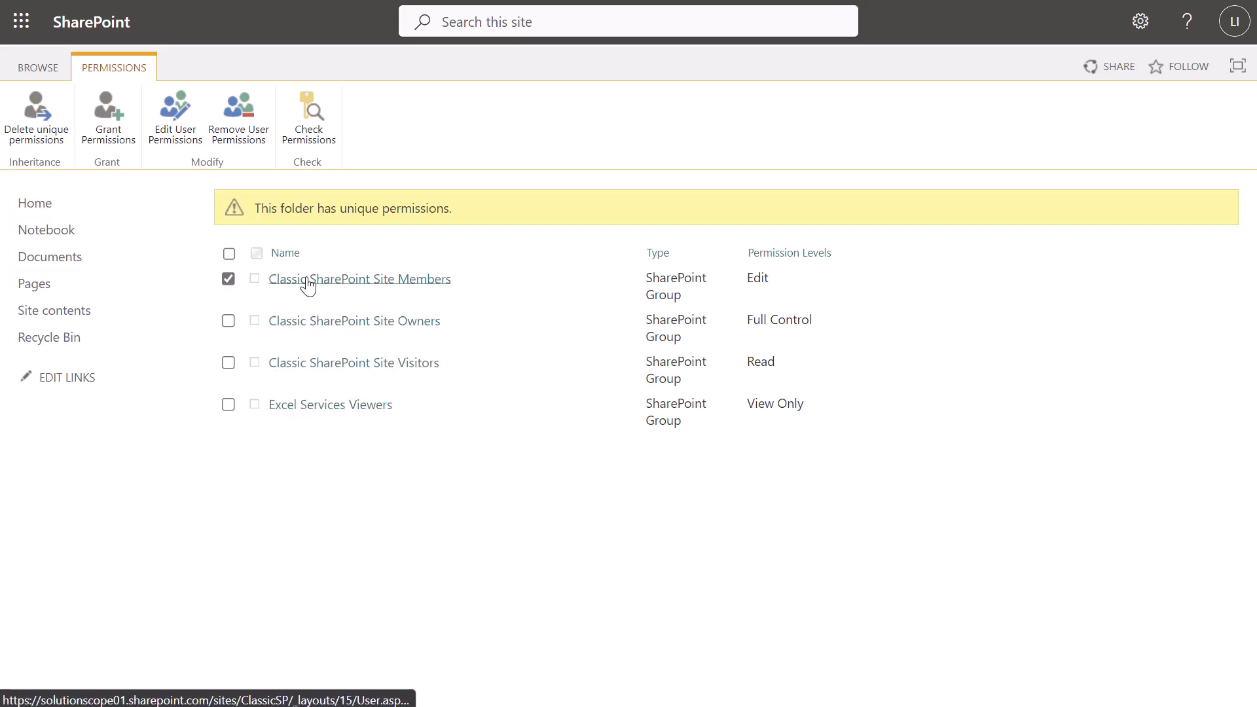
{"action": "left_click", "coordinate": [227, 279]}
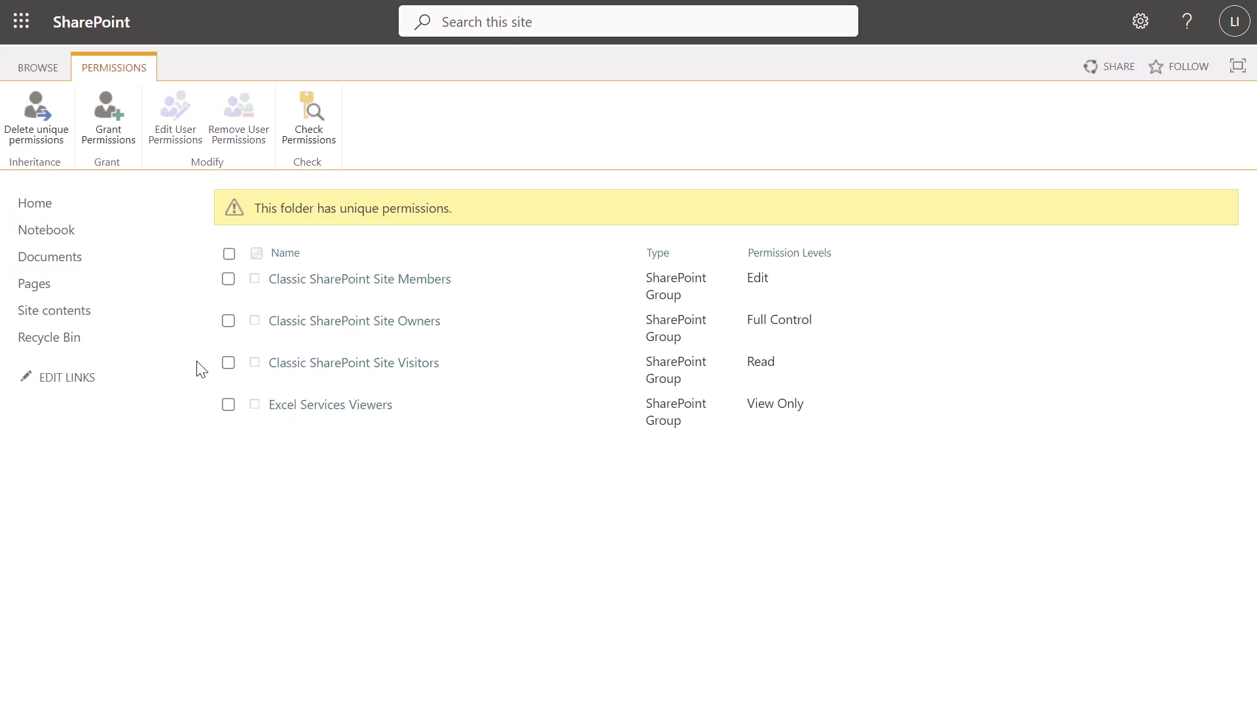
{"action": "left_click", "coordinate": [228, 279]}
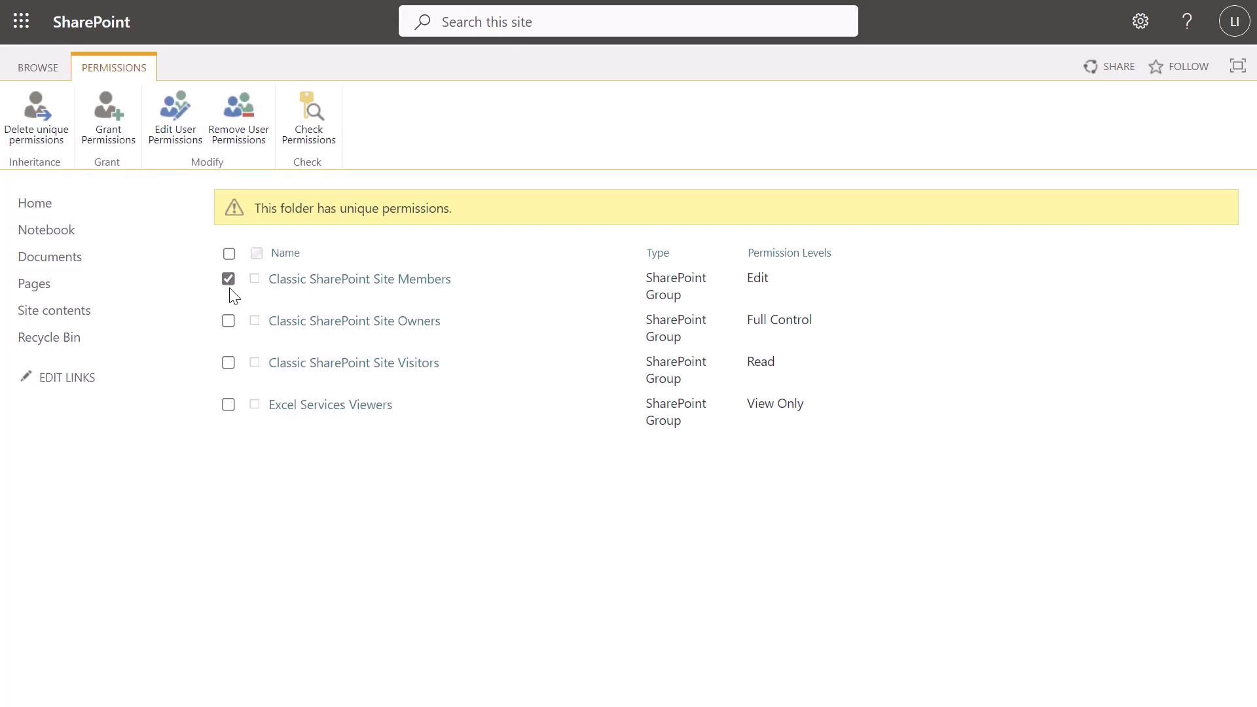
{"action": "left_click", "coordinate": [229, 363]}
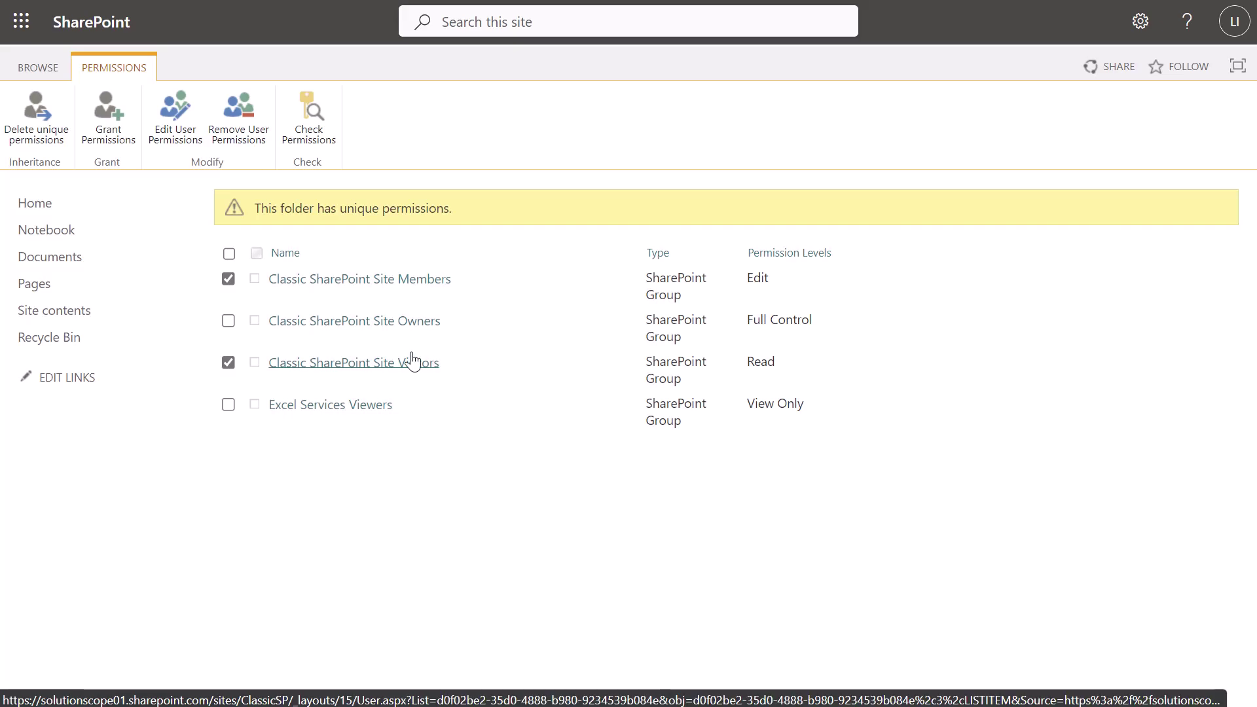
{"action": "left_click", "coordinate": [263, 148]}
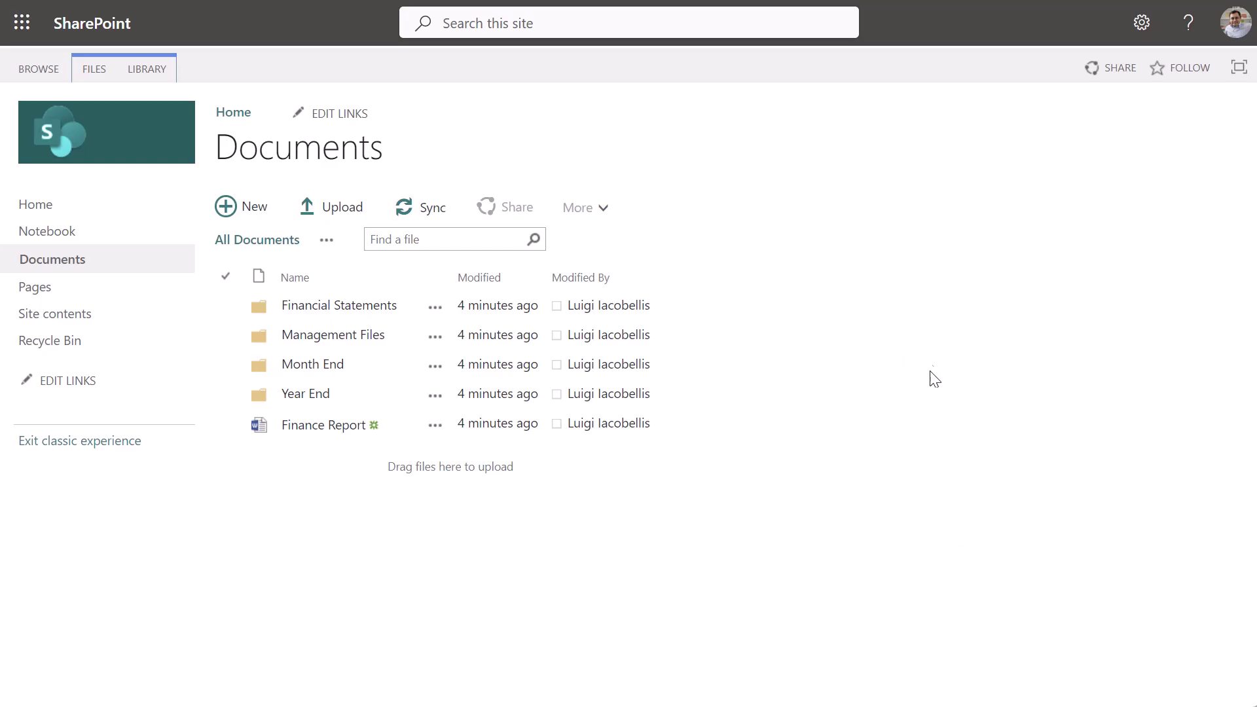
- Check the account signed in to the other session of the classic Documents library
{"action": "left_click", "coordinate": [1240, 26]}
{"action": "left_click", "coordinate": [1239, 26]}
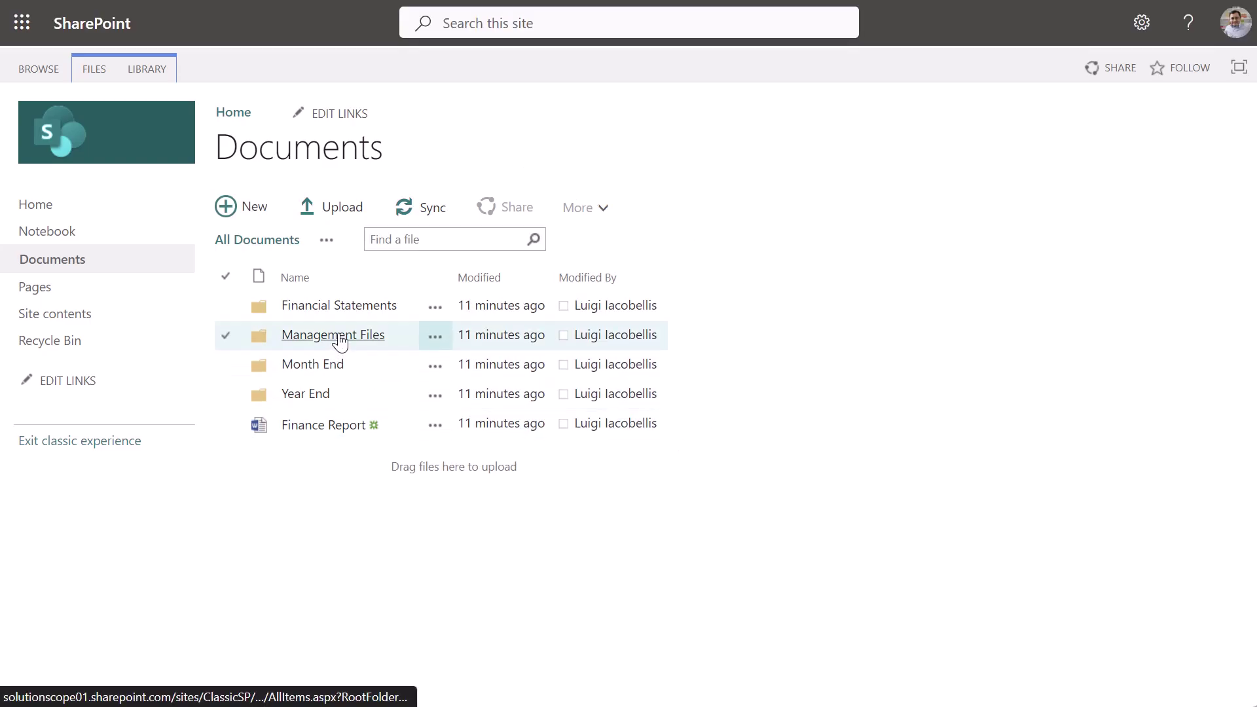
- Open the Management Files folder in the member's session of the classic Documents library
{"action": "left_click", "coordinate": [337, 336]}
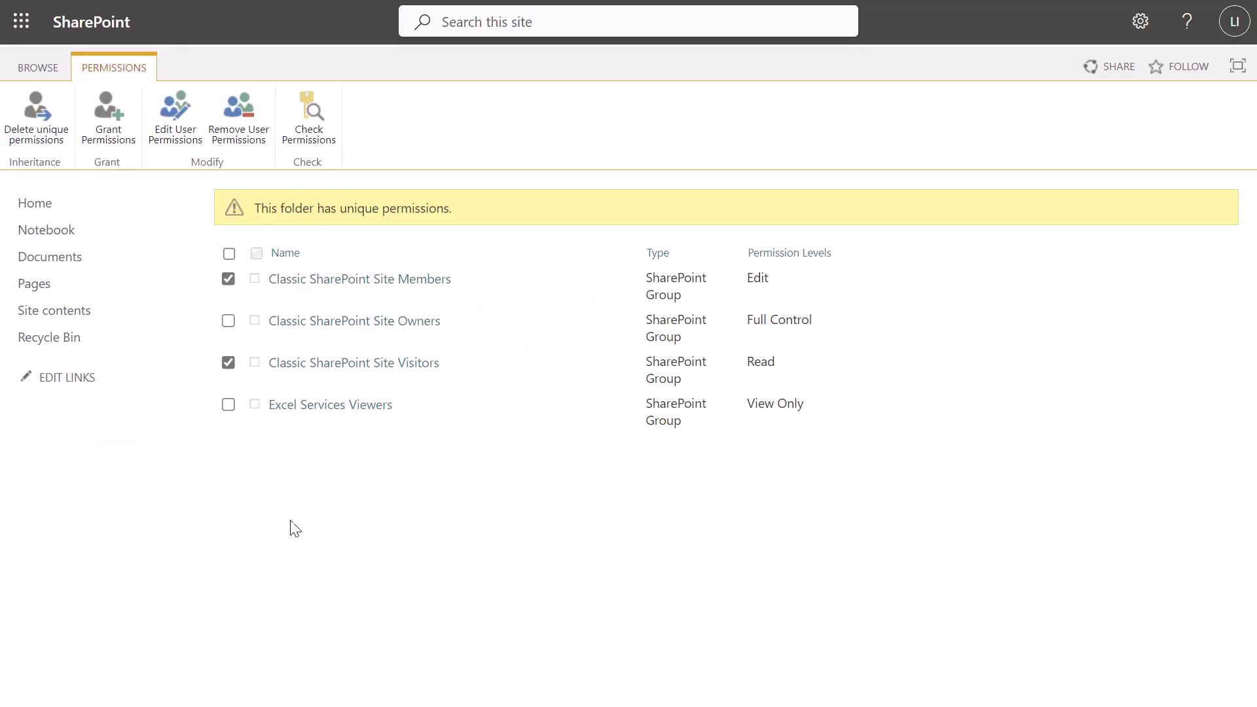
- Remove the Members and Visitors groups' permissions on Management Files in the owner's session, and return the member's session to the Documents library
{"action": "left_click", "coordinate": [246, 129]}
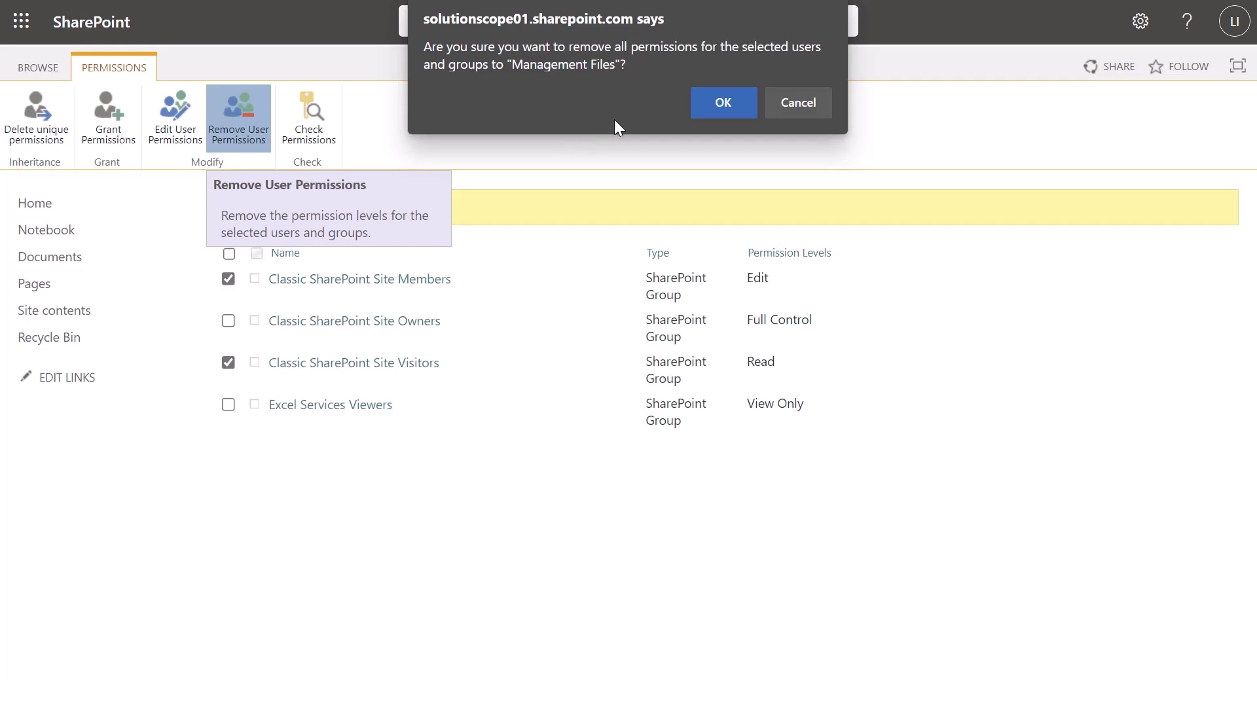
{"action": "left_click", "coordinate": [724, 109]}
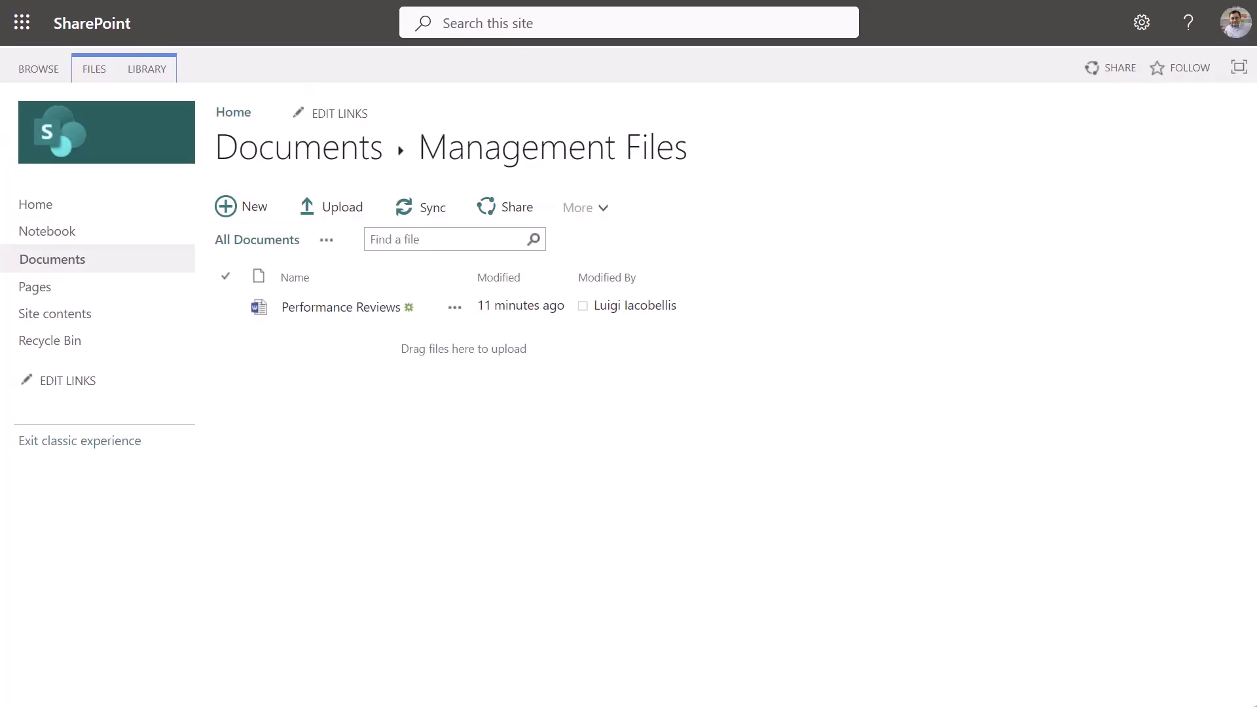
{"action": "left_click", "coordinate": [352, 158]}
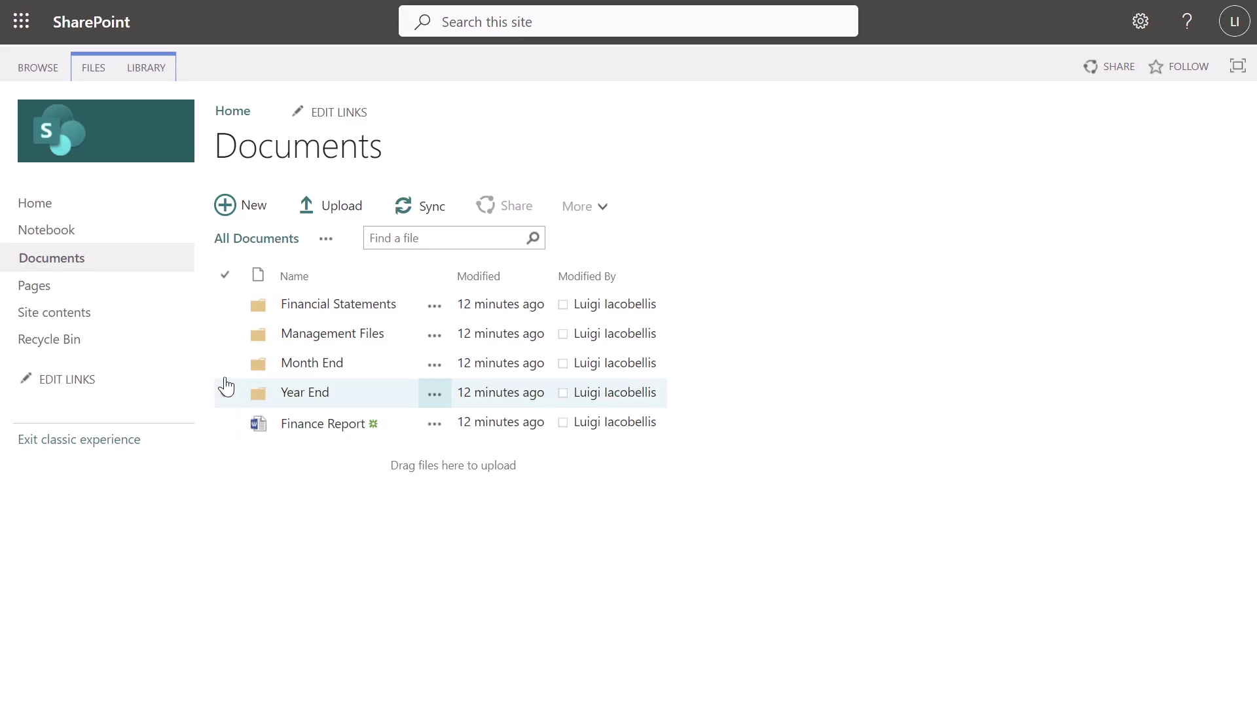
- Open the advanced permissions of the Management Files folder from the owner's classic Documents library
{"action": "left_click", "coordinate": [225, 335]}
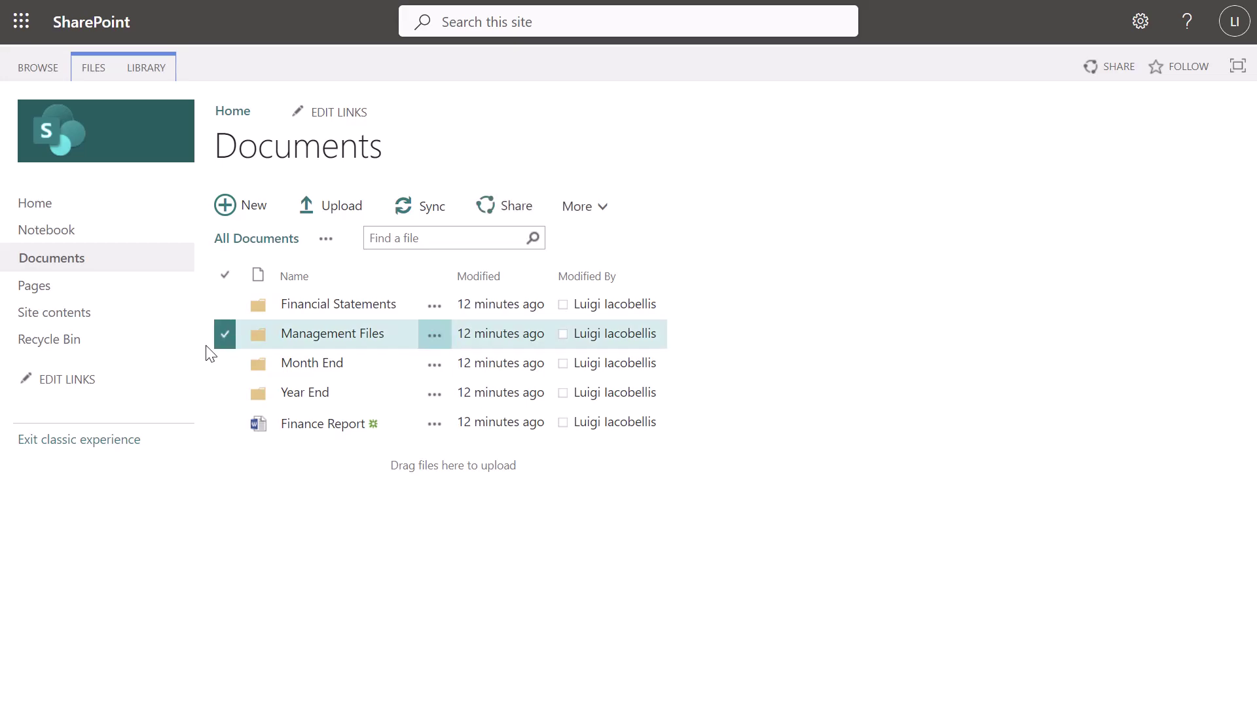
{"action": "left_click", "coordinate": [95, 68]}
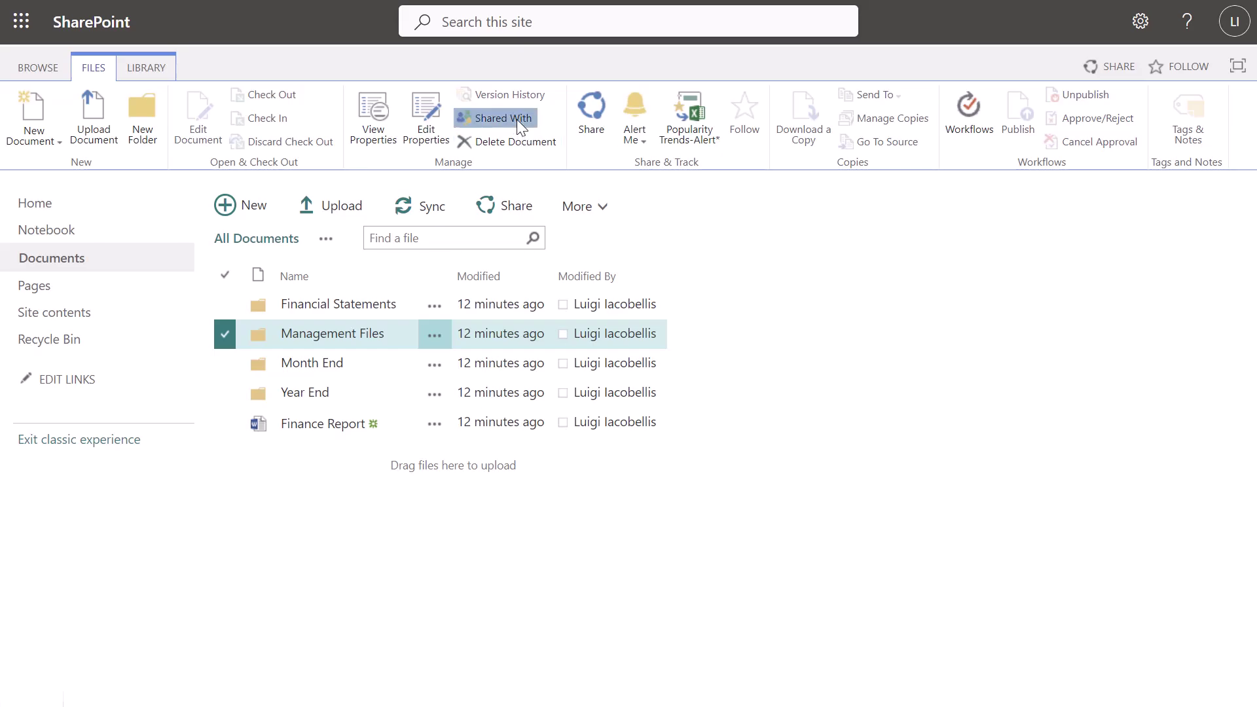
{"action": "left_click", "coordinate": [516, 120]}
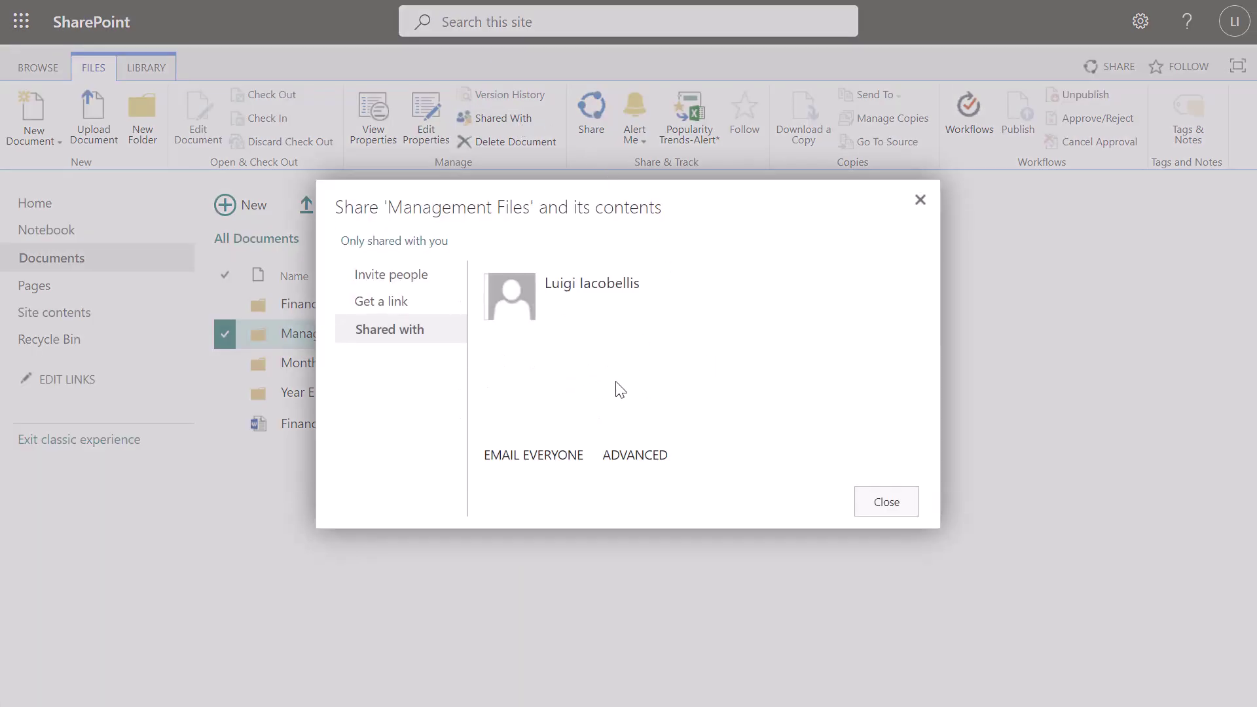
{"action": "left_click", "coordinate": [639, 465]}
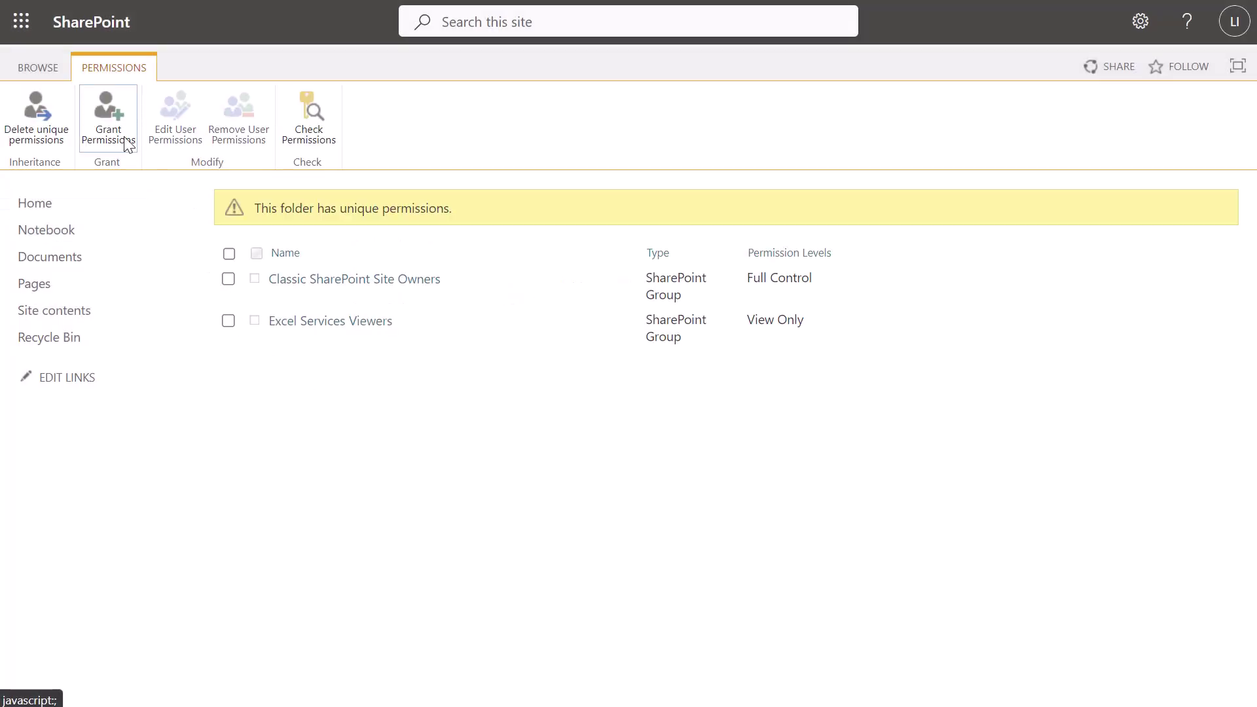
- Start a permission grant on the Management Files folder with Classic SharePoint Site Members as the invited group
{"action": "left_click", "coordinate": [124, 137]}
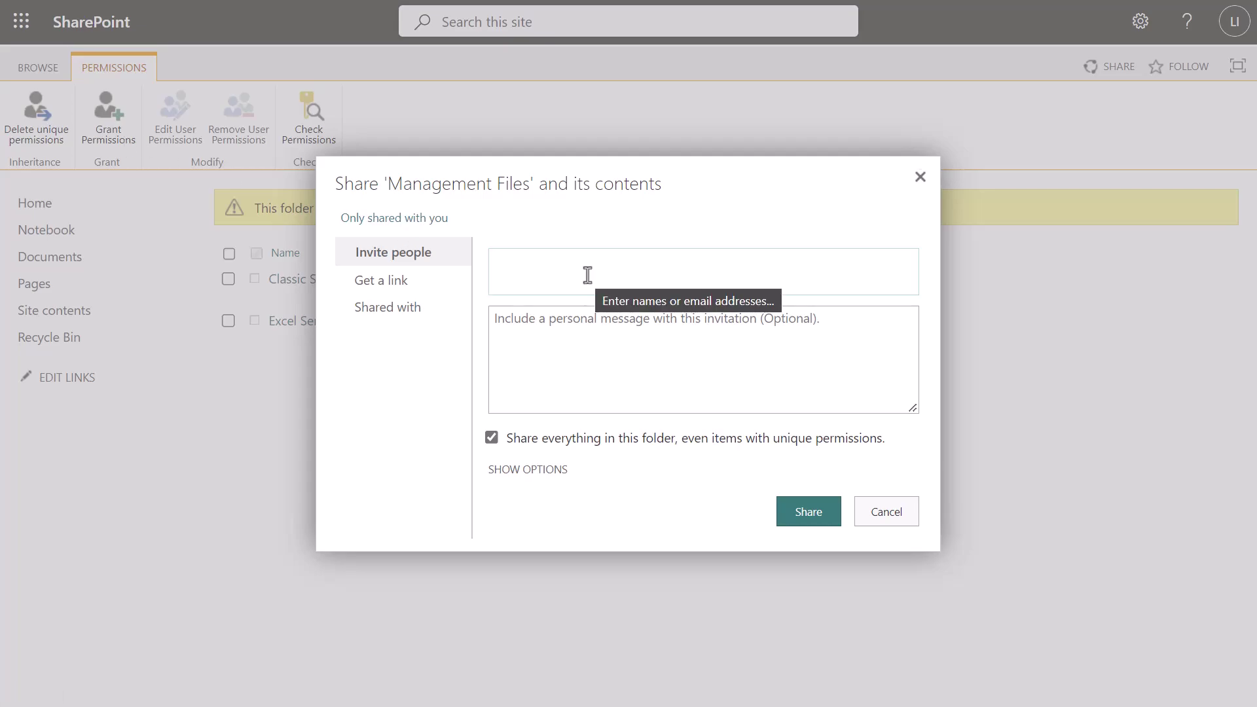
{"action": "left_click", "coordinate": [588, 275]}
{"action": "type", "text": "c"}
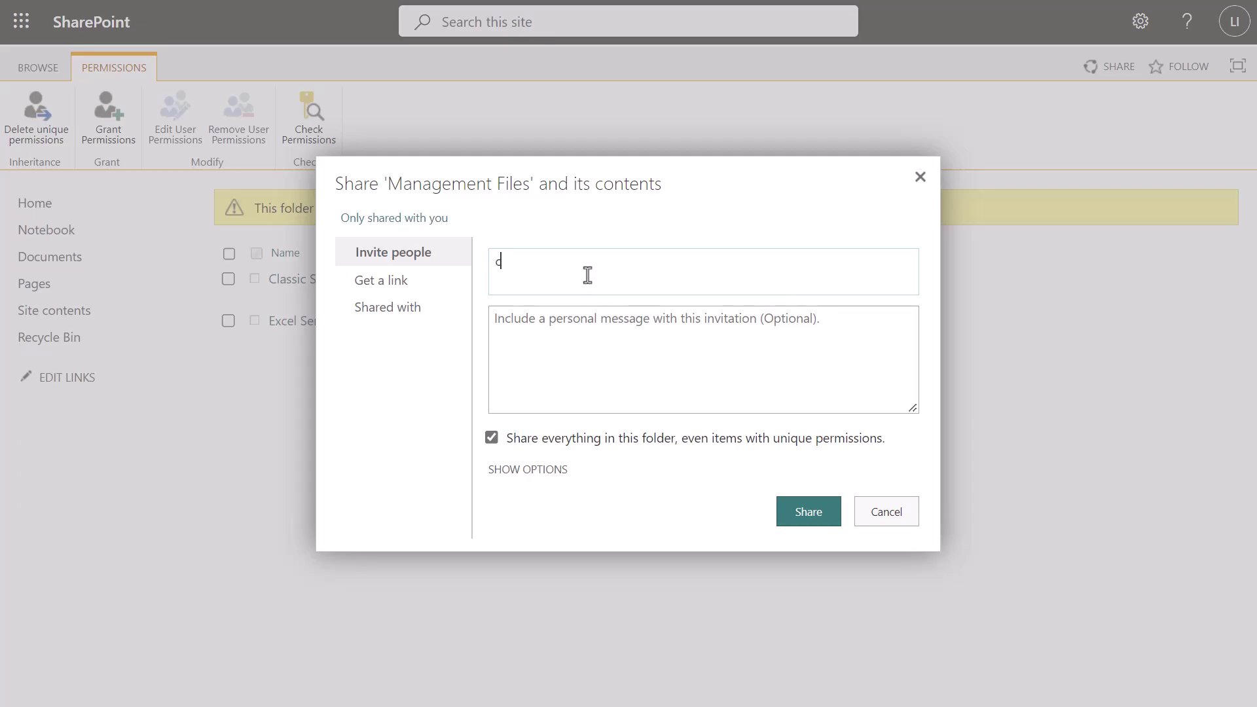
{"action": "type", "text": "lassic sh"}
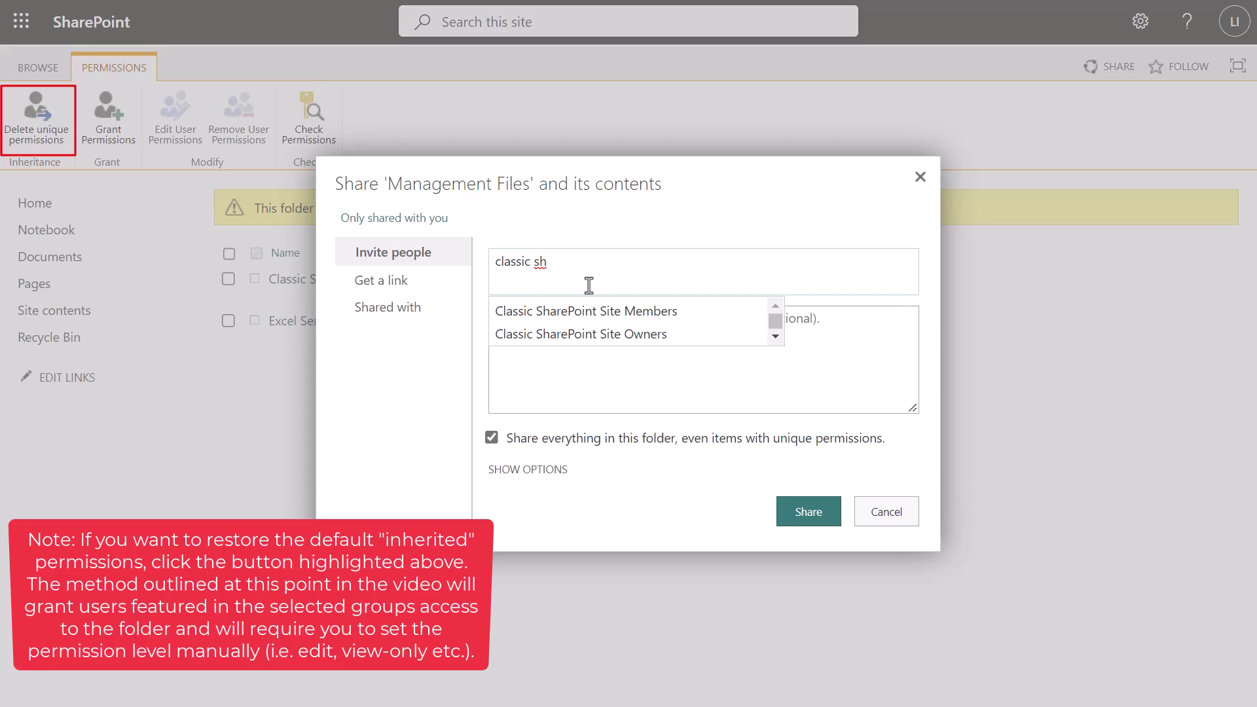
{"action": "left_click", "coordinate": [636, 314]}
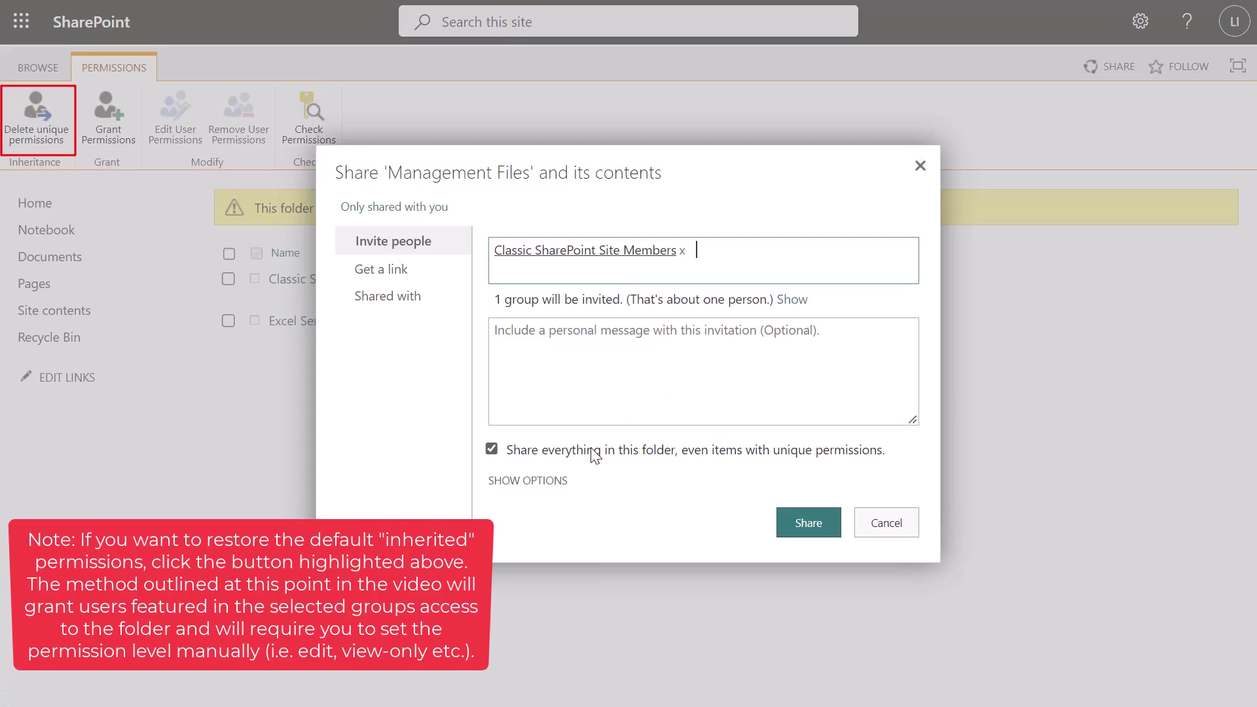
- Show the sharing options of the invitation and review the permission levels that can be given to the group
{"action": "left_click", "coordinate": [528, 481]}
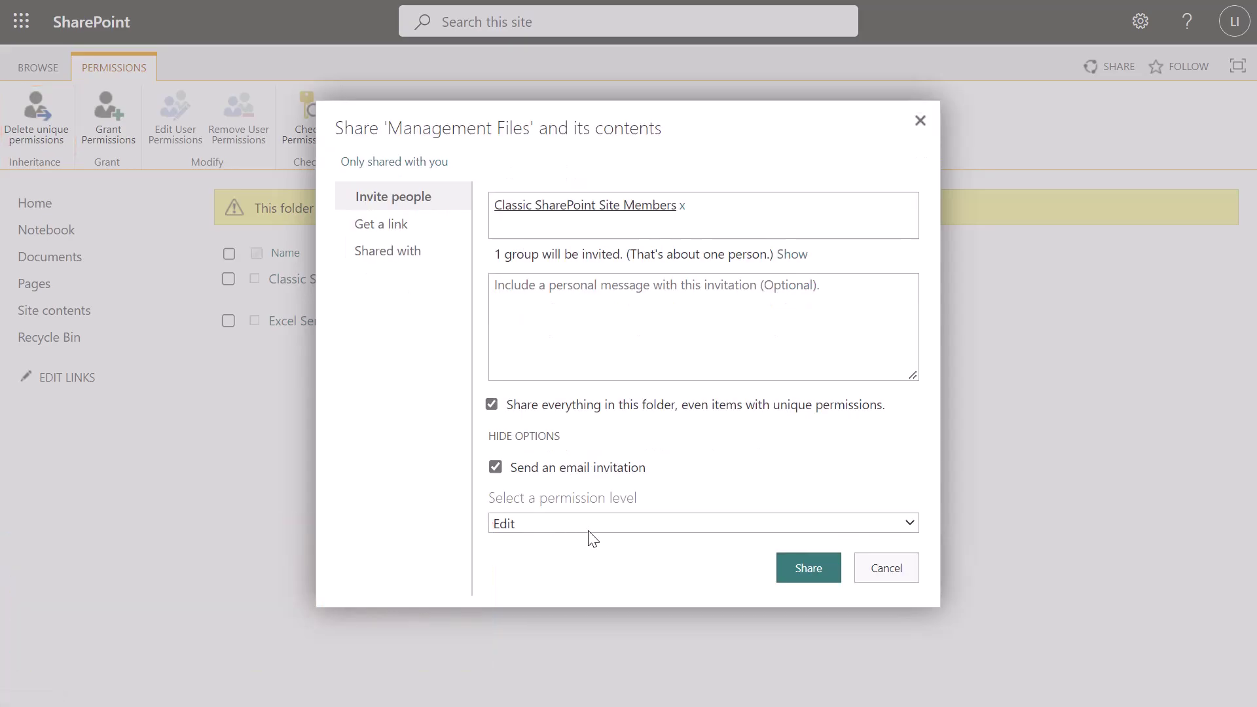
{"action": "left_click", "coordinate": [623, 522]}
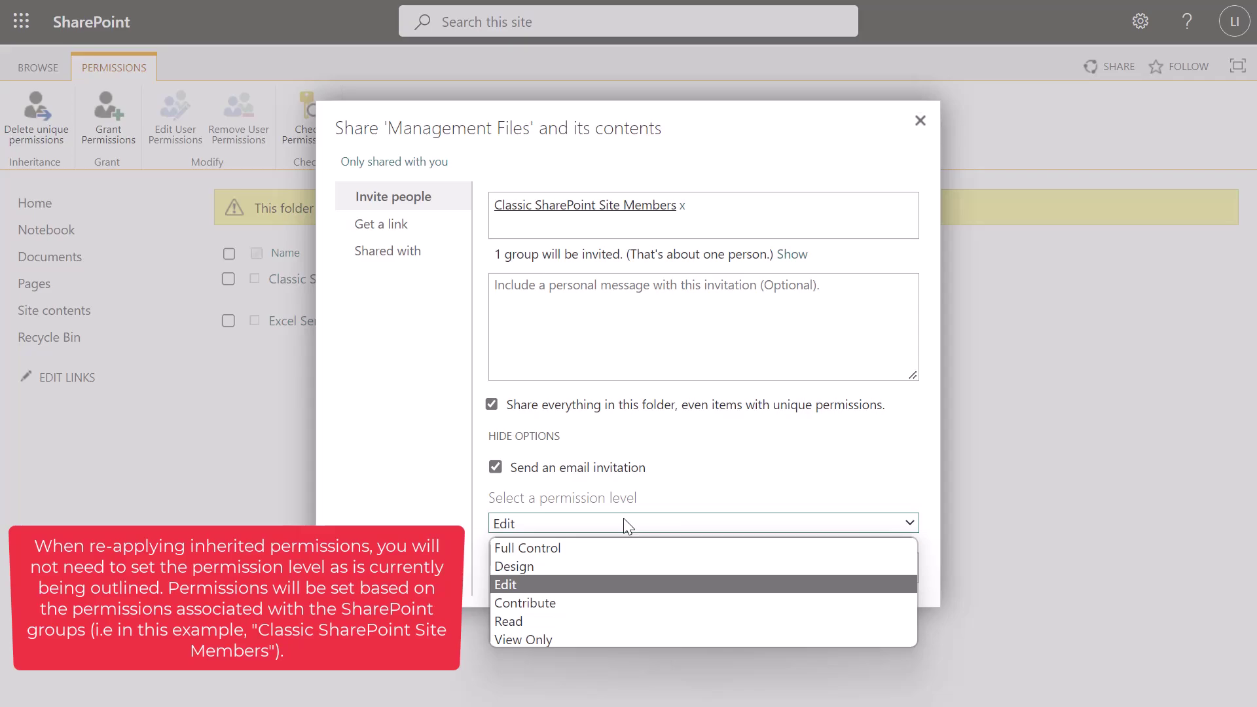
{"action": "left_click", "coordinate": [823, 465]}
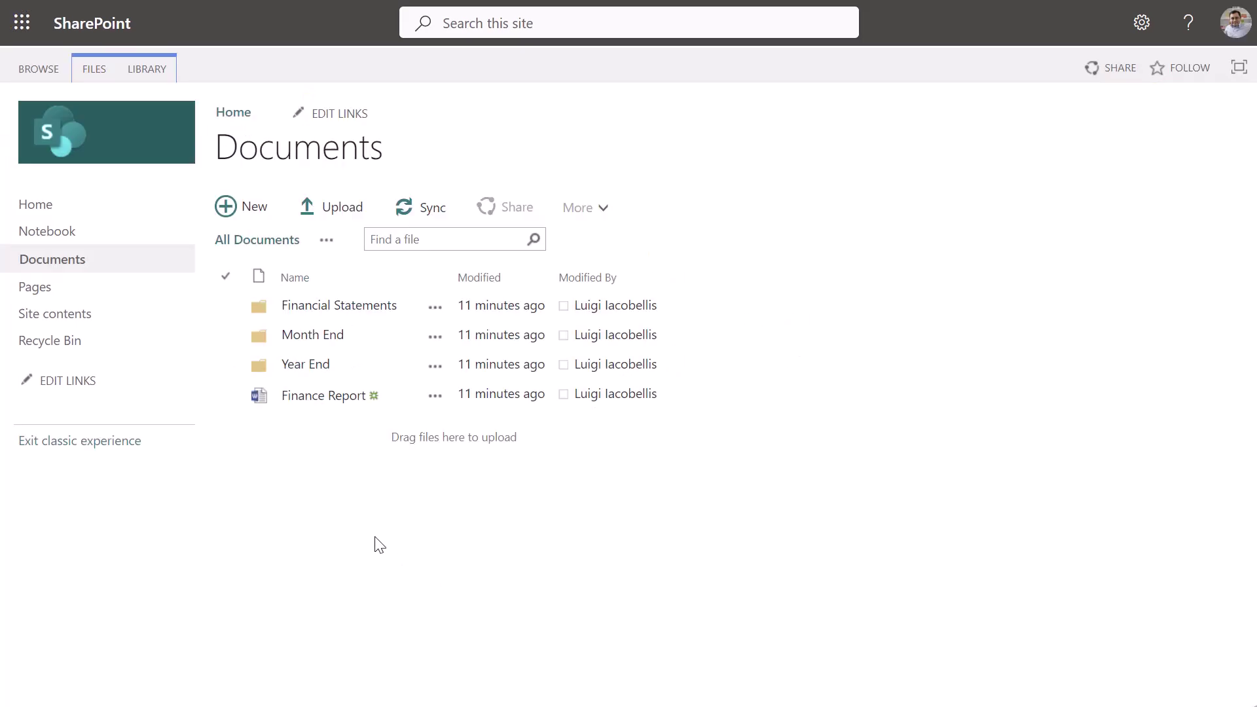
- Verify which account is signed in to the member's session of the classic Documents library
{"action": "left_click", "coordinate": [1223, 36]}
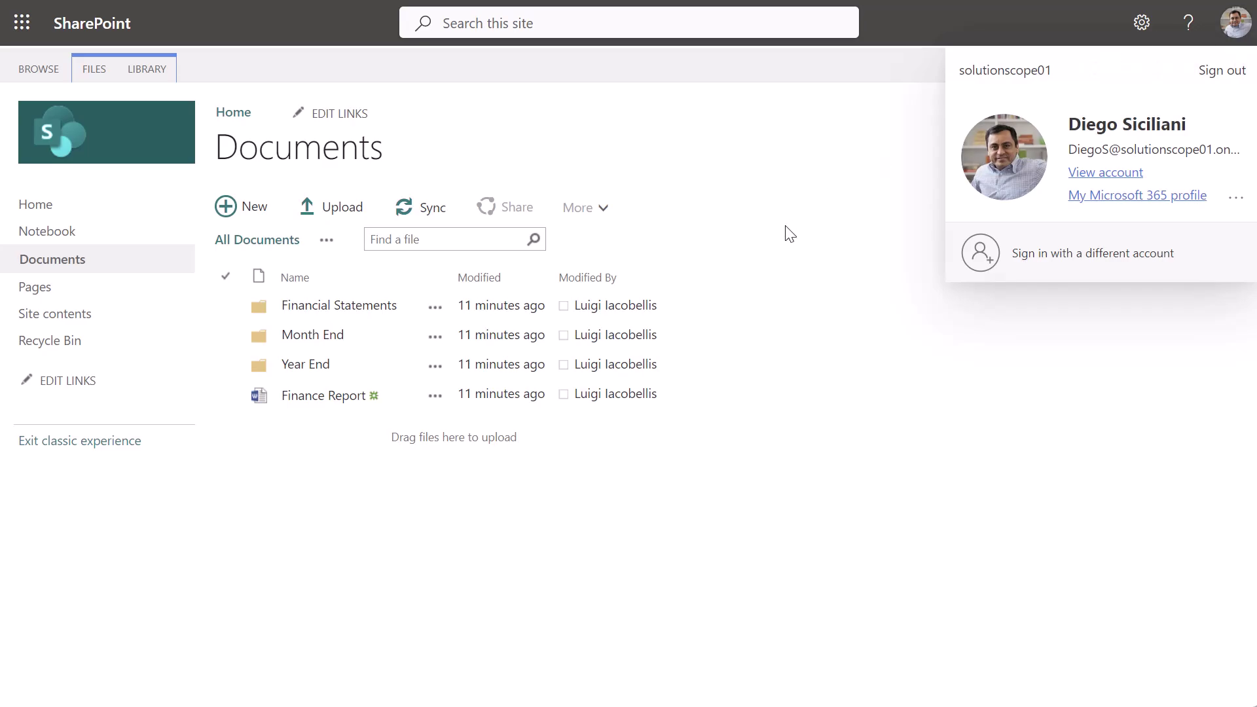
{"action": "left_click", "coordinate": [732, 250]}
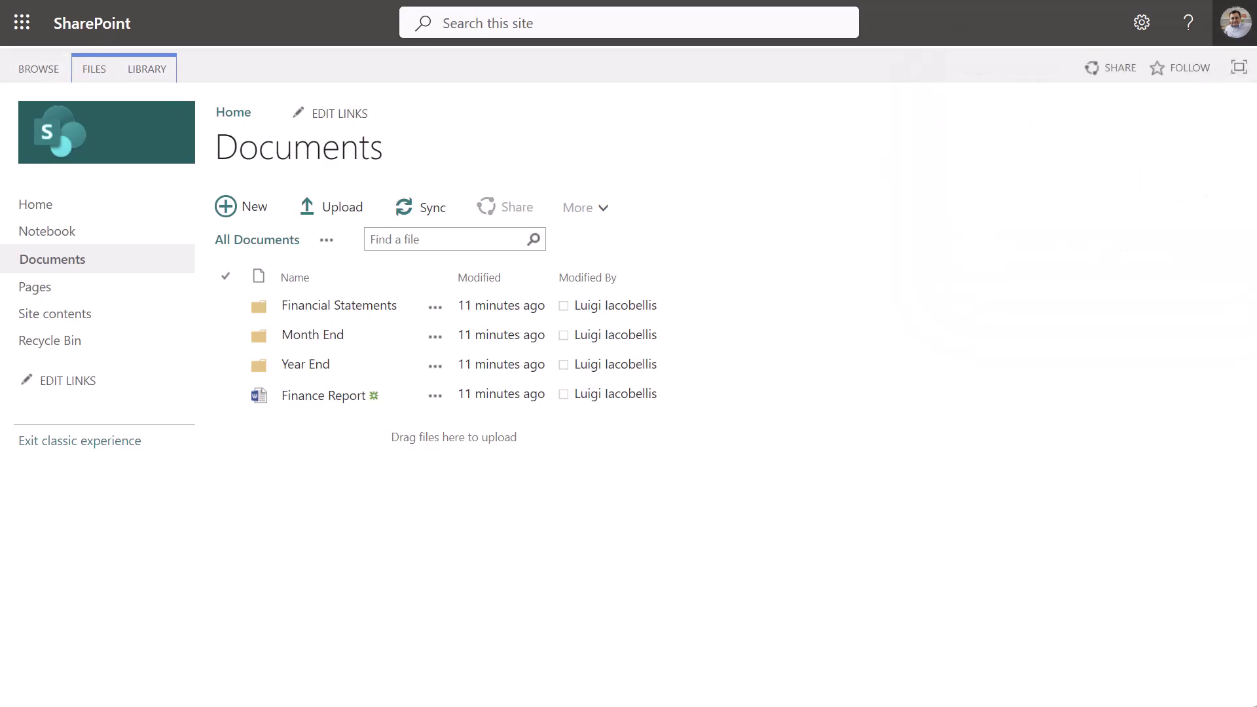